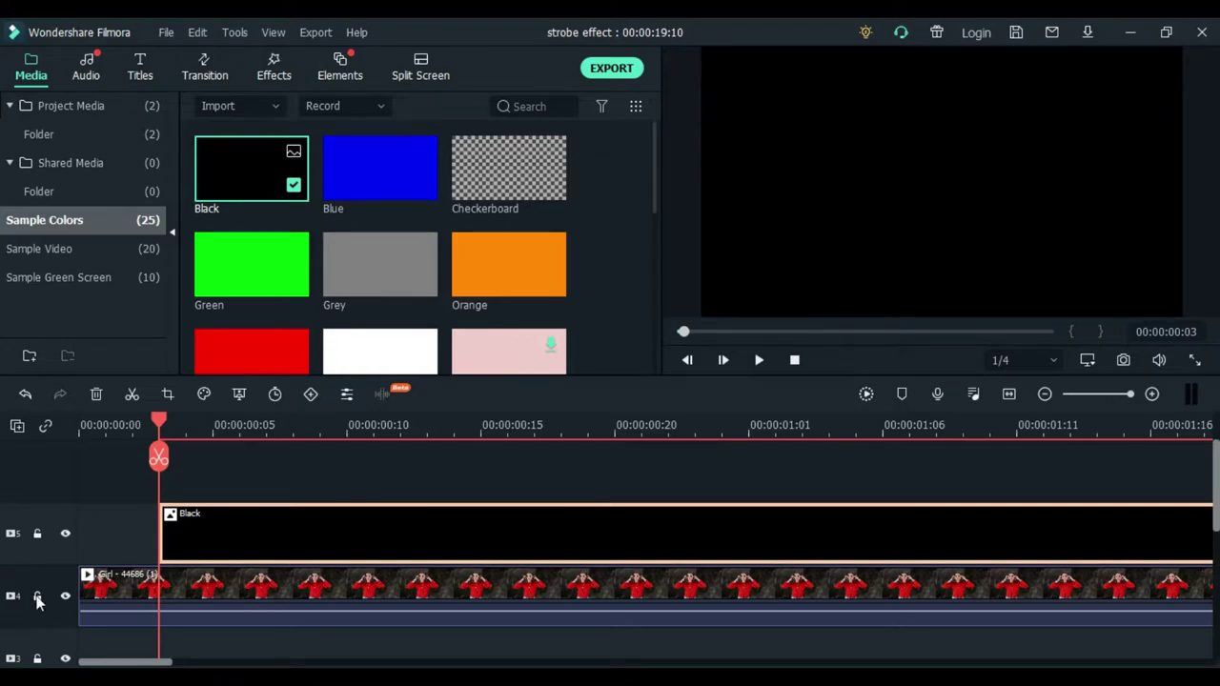
- Lock video track 4 and split the Black clip on track 5 at 00:00:00:05
{"action": "left_click", "coordinate": [38, 597]}
{"action": "left_click", "coordinate": [209, 434]}
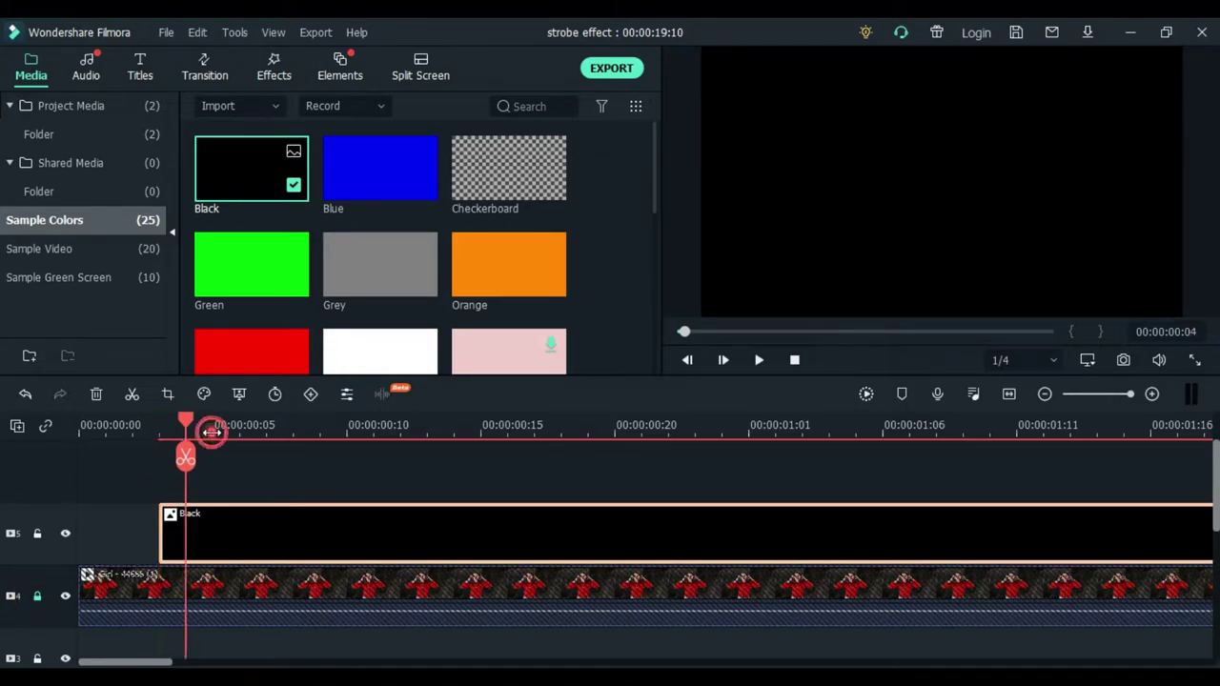
{"action": "left_click_drag", "start_coordinate": [189, 422], "coordinate": [220, 430]}
{"action": "left_click", "coordinate": [212, 458]}
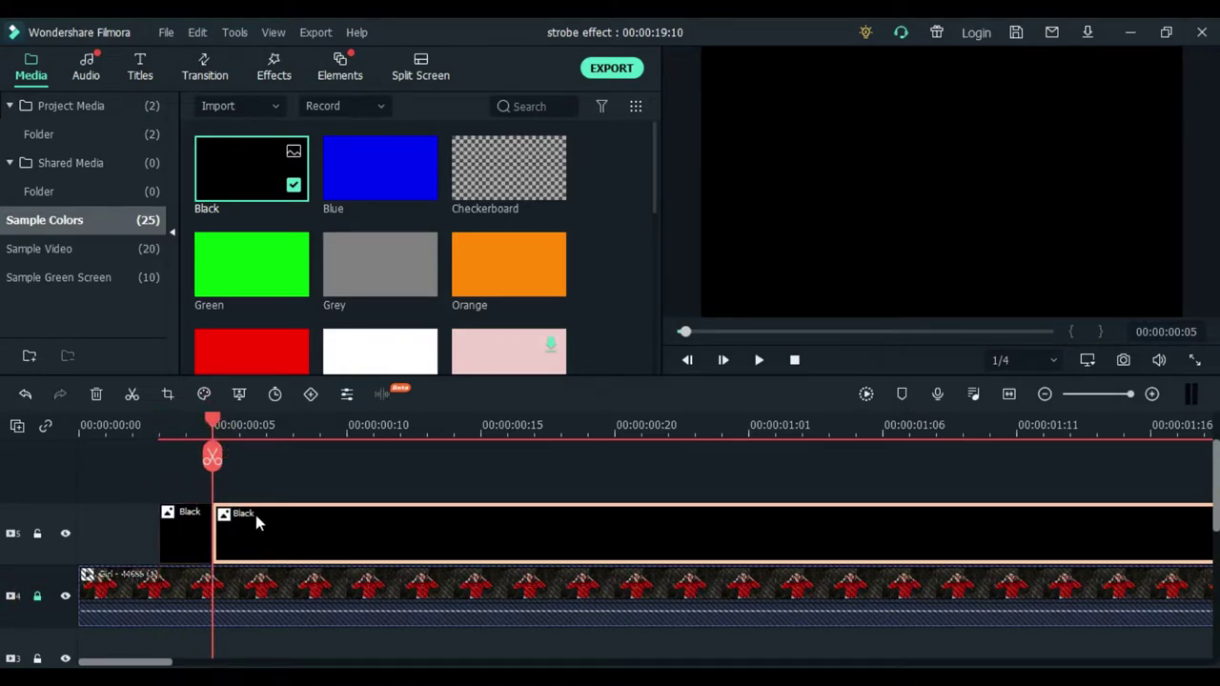
- Remove the rest of the Black clip after 00:00:00:05, keeping only the short two-frame piece on track 5
{"action": "left_click", "coordinate": [250, 429]}
{"action": "left_click", "coordinate": [250, 429]}
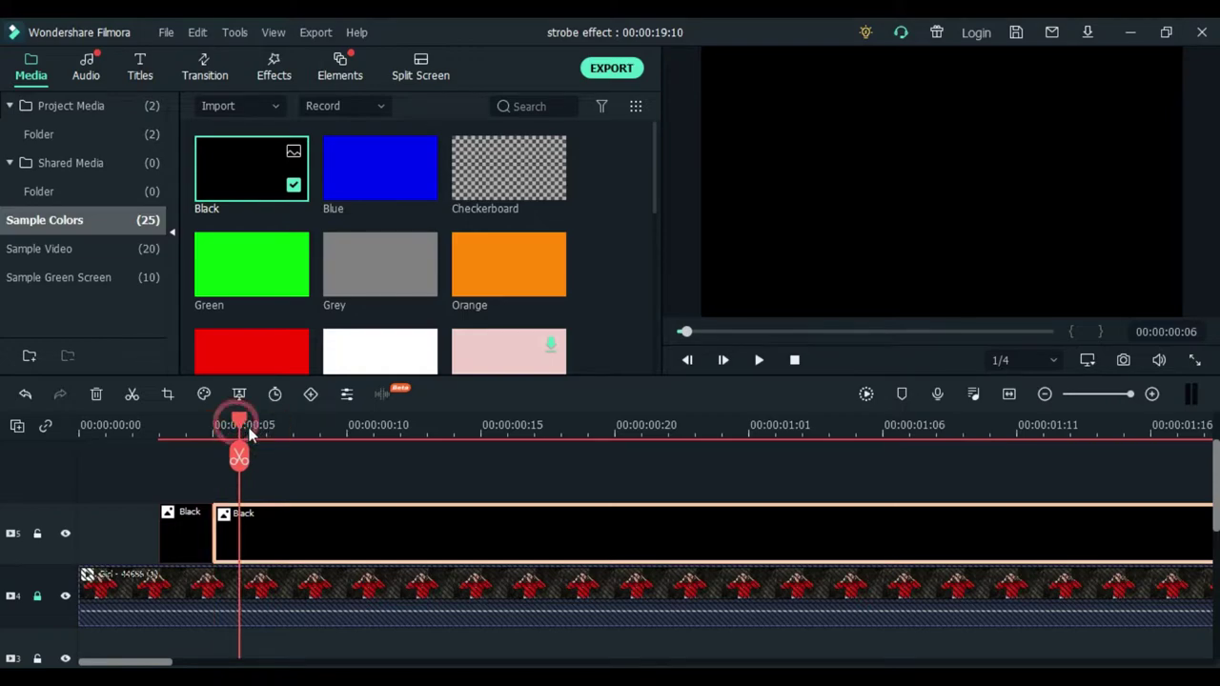
{"action": "left_click", "coordinate": [266, 437]}
{"action": "left_click", "coordinate": [266, 458]}
{"action": "left_click", "coordinate": [249, 518]}
{"action": "key", "text": "Delete"}
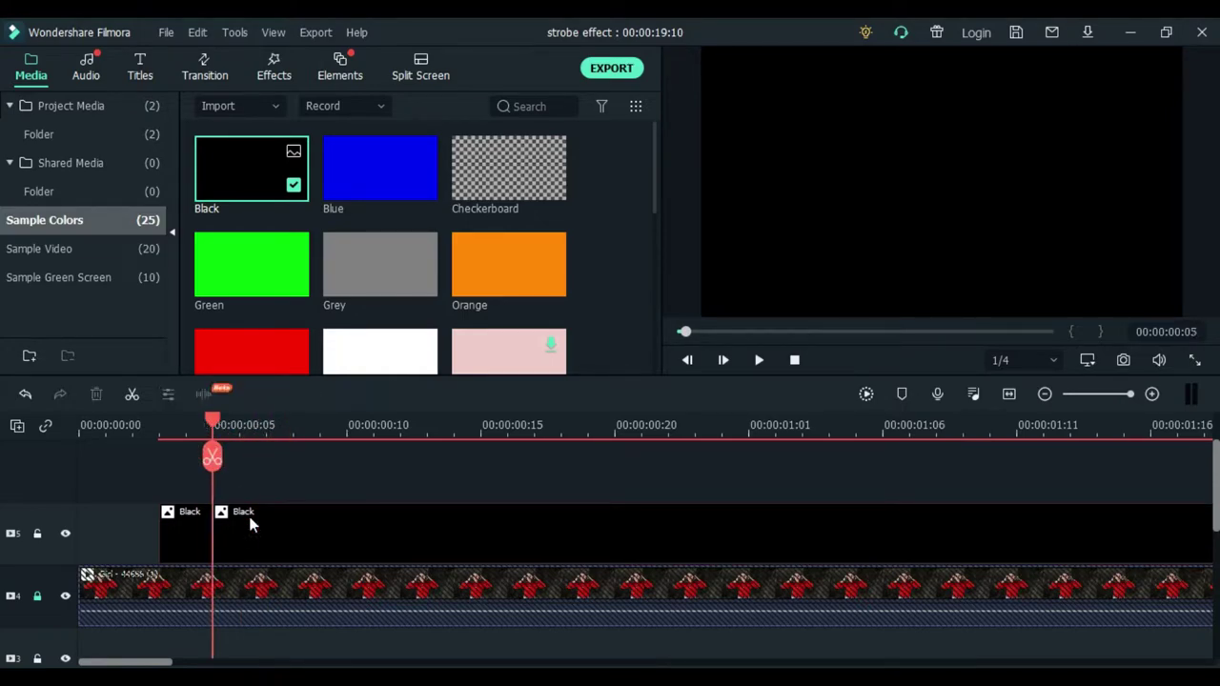
{"action": "left_click_drag", "start_coordinate": [250, 522], "coordinate": [324, 529]}
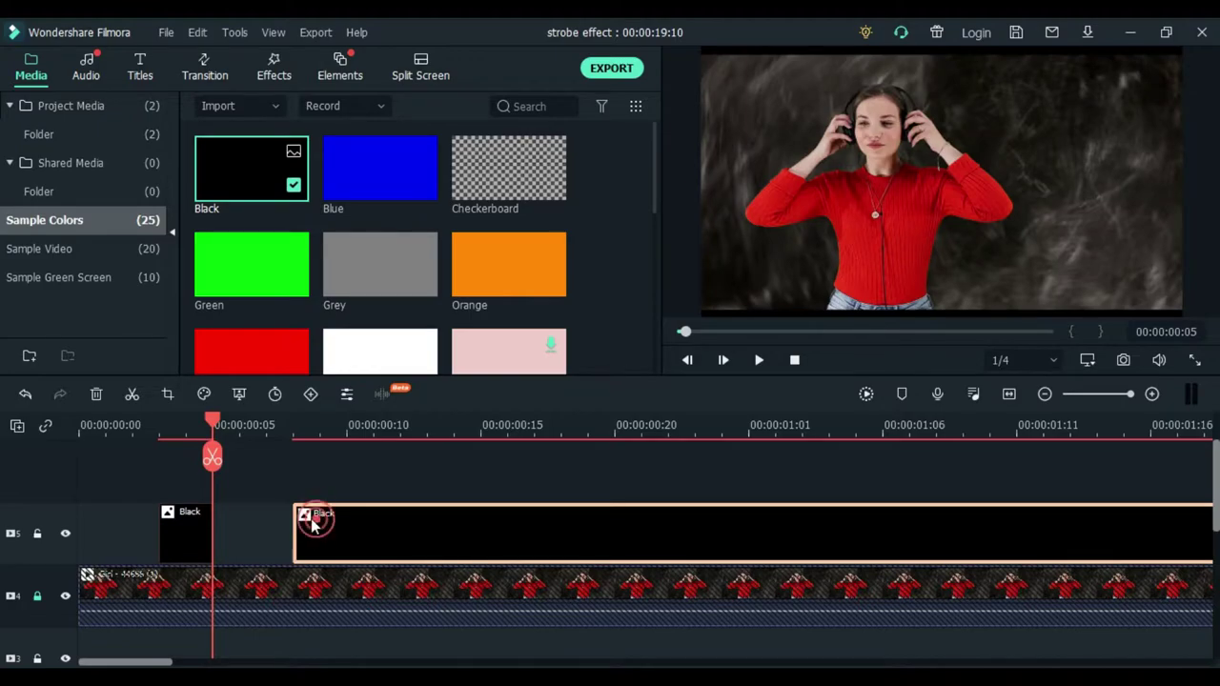
{"action": "key", "text": "Delete"}
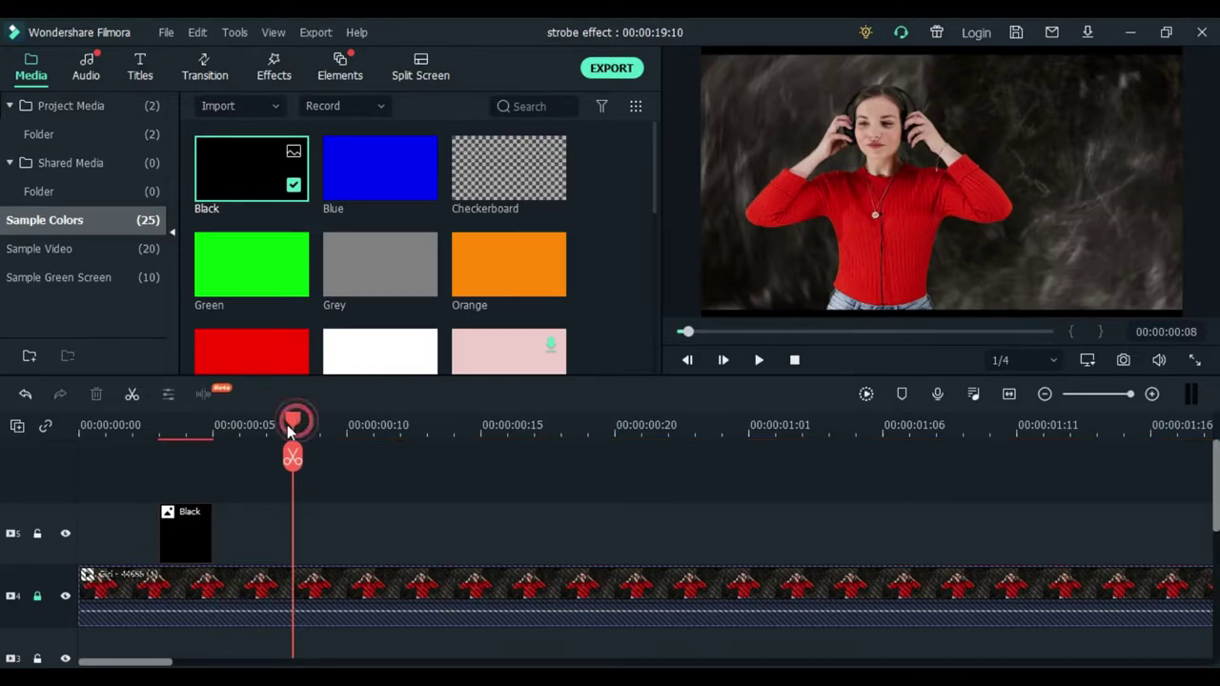
- Copy the short Black clip and paste it on track 5 at 00:00:00:07
{"action": "left_click_drag", "start_coordinate": [289, 426], "coordinate": [272, 431]}
{"action": "left_click", "coordinate": [187, 541]}
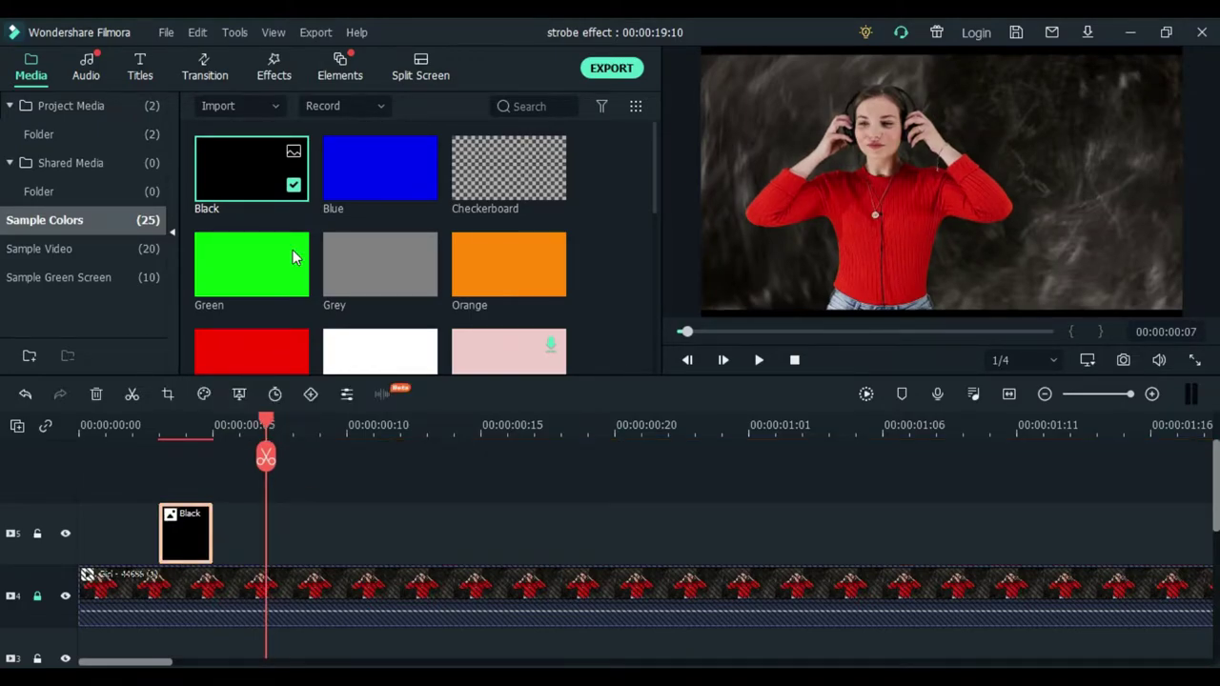
{"action": "right_click", "coordinate": [186, 541]}
{"action": "left_click", "coordinate": [283, 94]}
{"action": "right_click", "coordinate": [274, 520]}
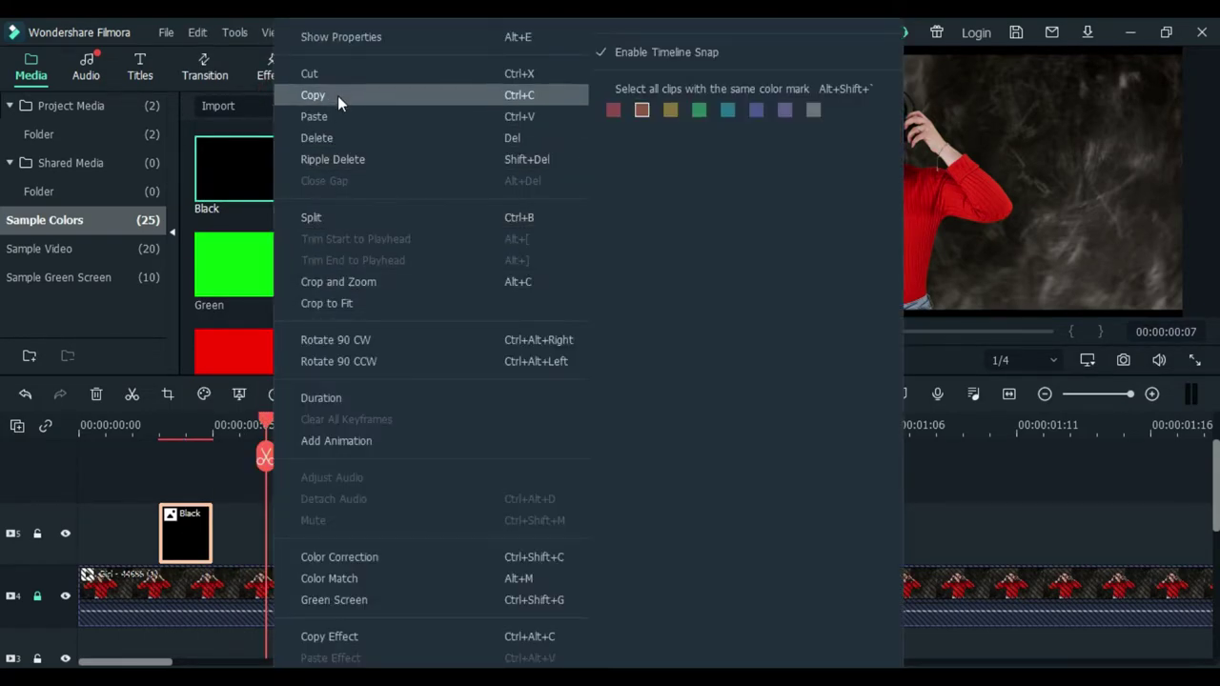
{"action": "left_click", "coordinate": [335, 113]}
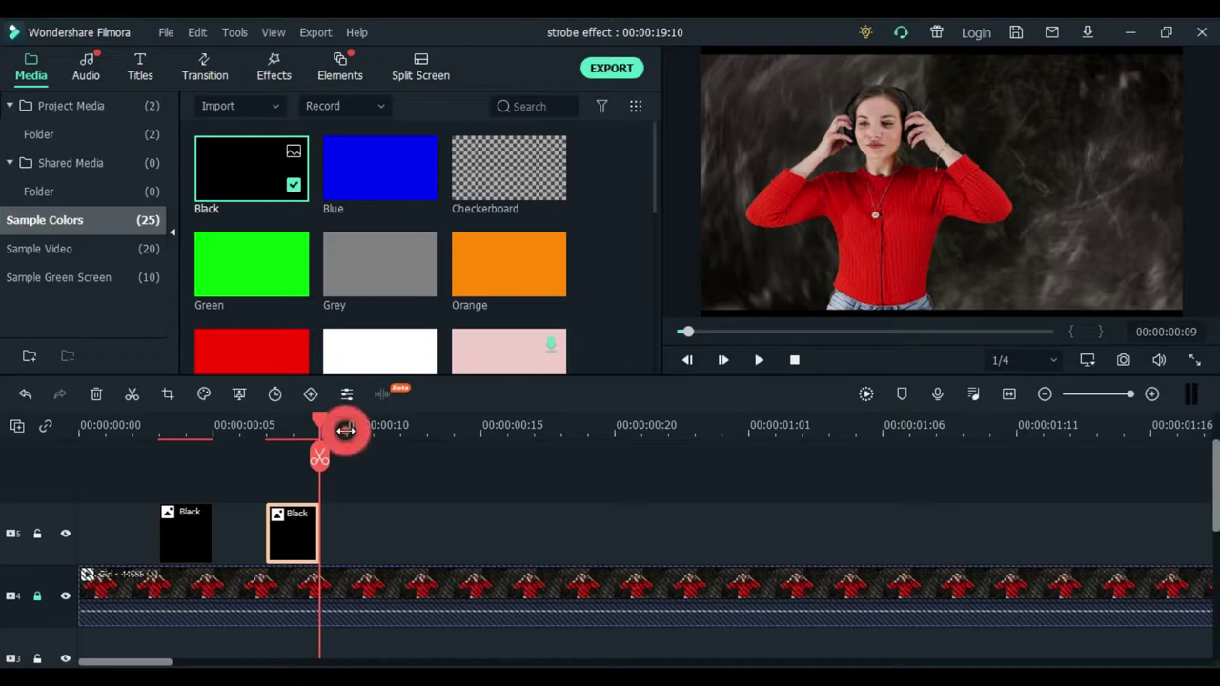
- Paste two more copies of the short Black clip on track 5 at 00:00:00:11 and 00:00:00:15
{"action": "left_click_drag", "start_coordinate": [322, 425], "coordinate": [377, 448]}
{"action": "right_click", "coordinate": [389, 505]}
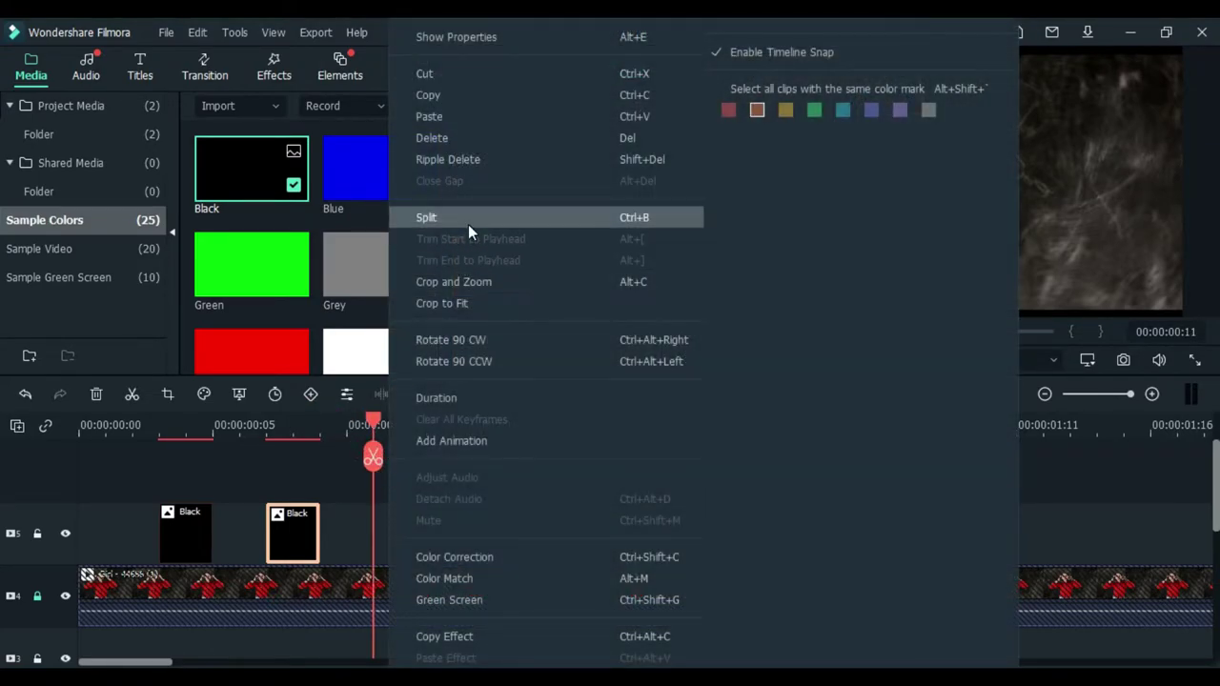
{"action": "left_click", "coordinate": [434, 120]}
{"action": "key", "text": "Right"}
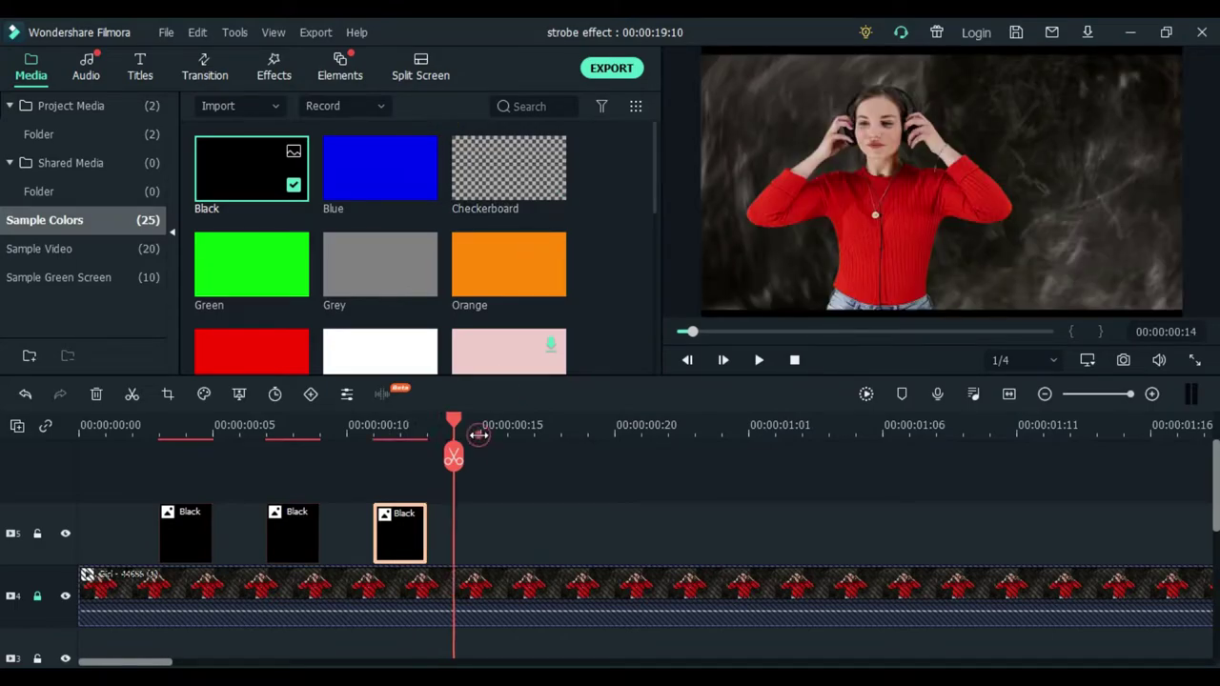
{"action": "key", "text": "Right"}
{"action": "right_click", "coordinate": [493, 497]}
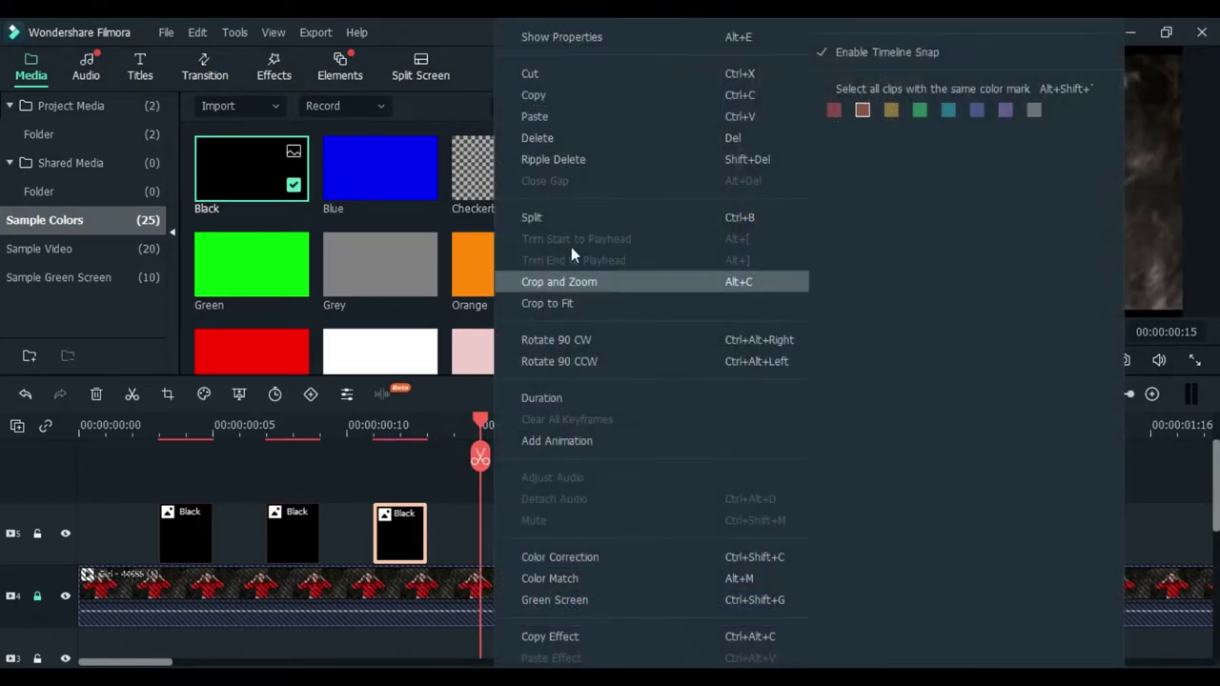
{"action": "left_click", "coordinate": [535, 117]}
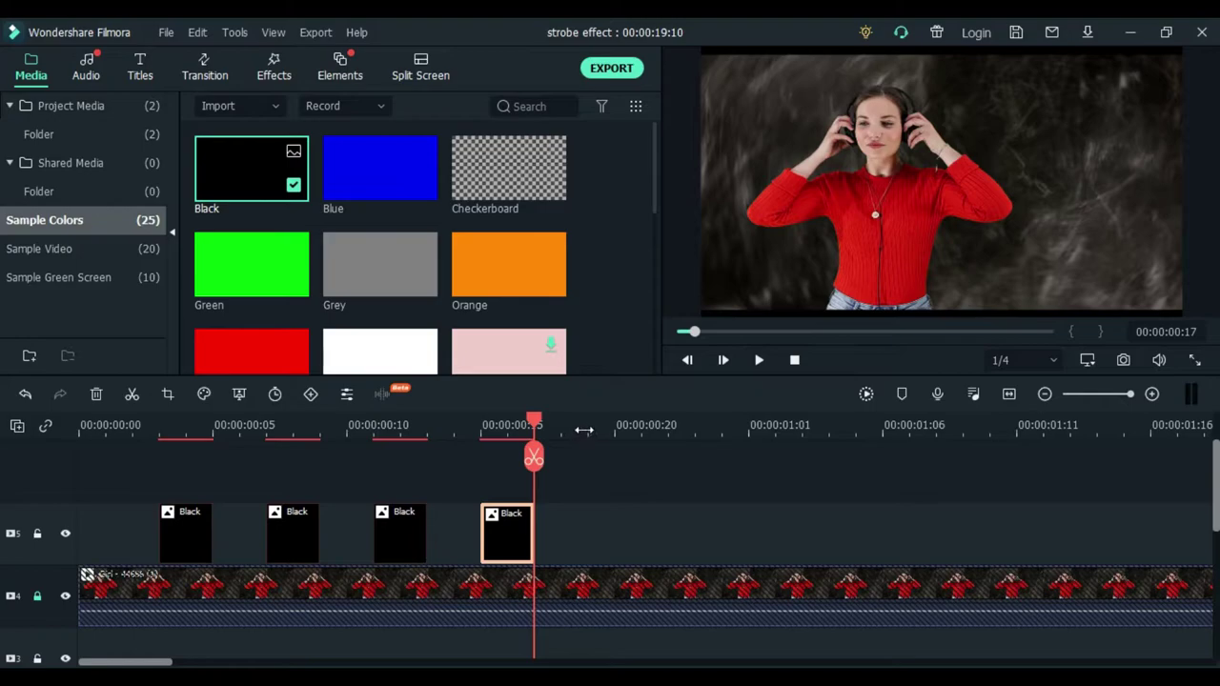
- Copy all four short Black clips together and paste the group on track 5 at 00:00:00:19
{"action": "left_click_drag", "start_coordinate": [557, 518], "coordinate": [182, 530]}
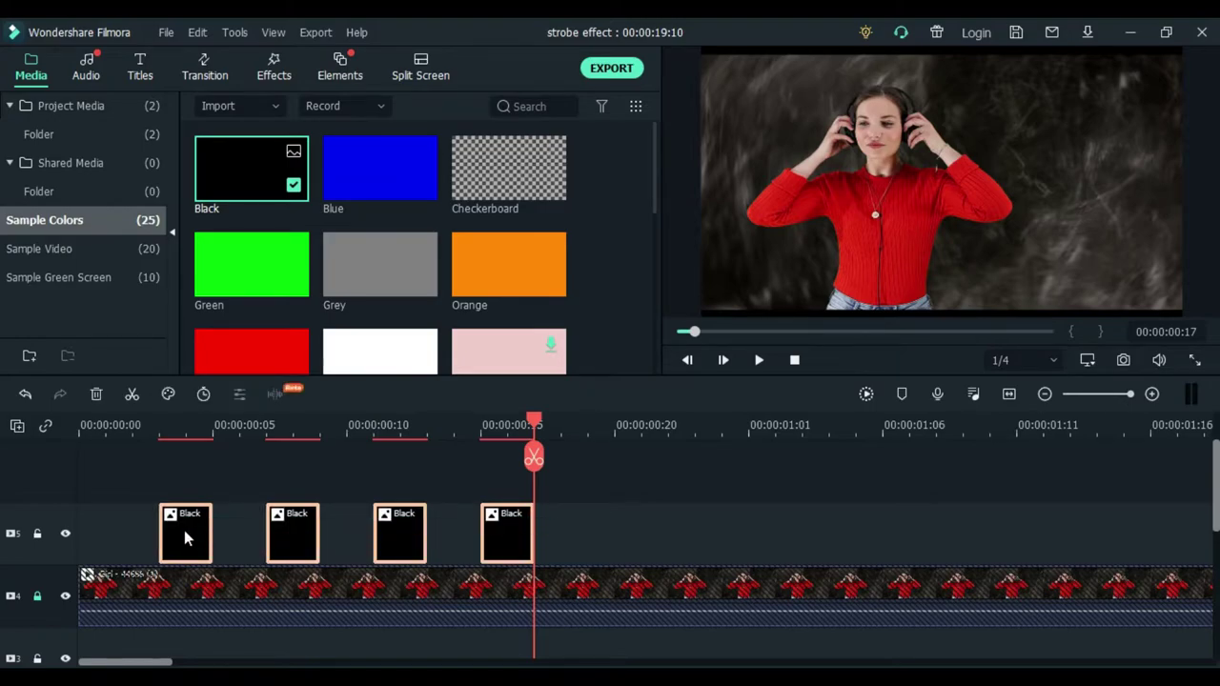
{"action": "right_click", "coordinate": [186, 529]}
{"action": "left_click", "coordinate": [232, 55]}
{"action": "key", "text": "Right"}
{"action": "left_click", "coordinate": [591, 436]}
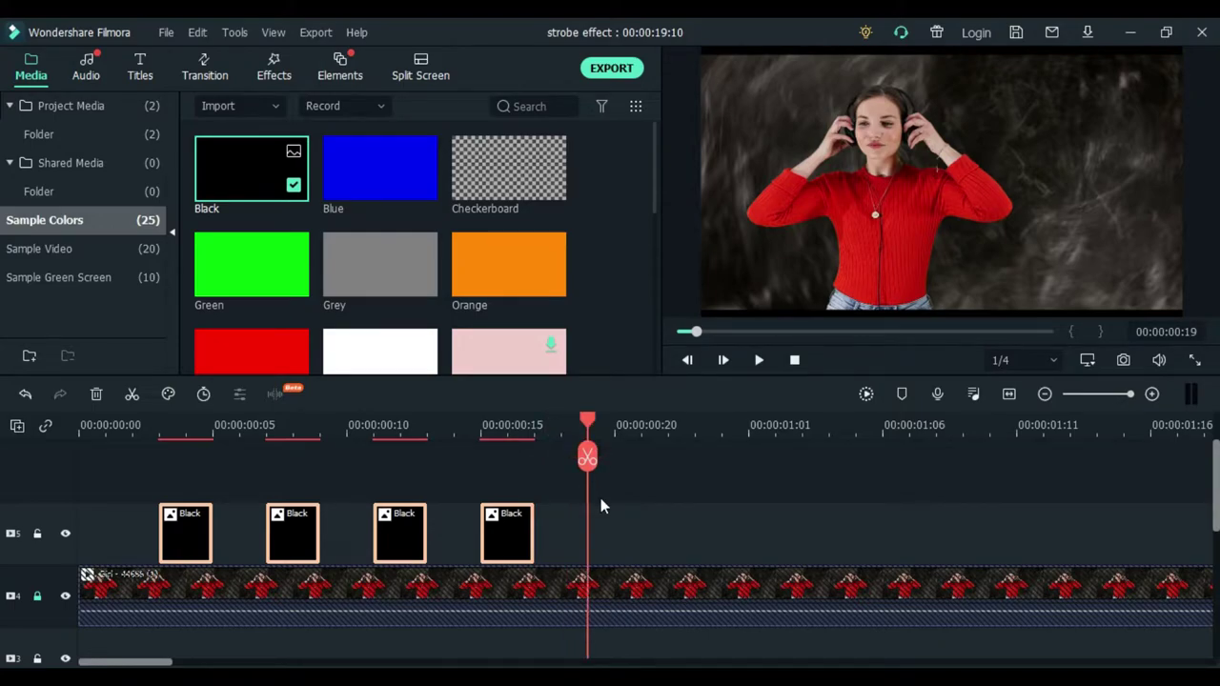
{"action": "right_click", "coordinate": [601, 497]}
{"action": "left_click", "coordinate": [642, 75]}
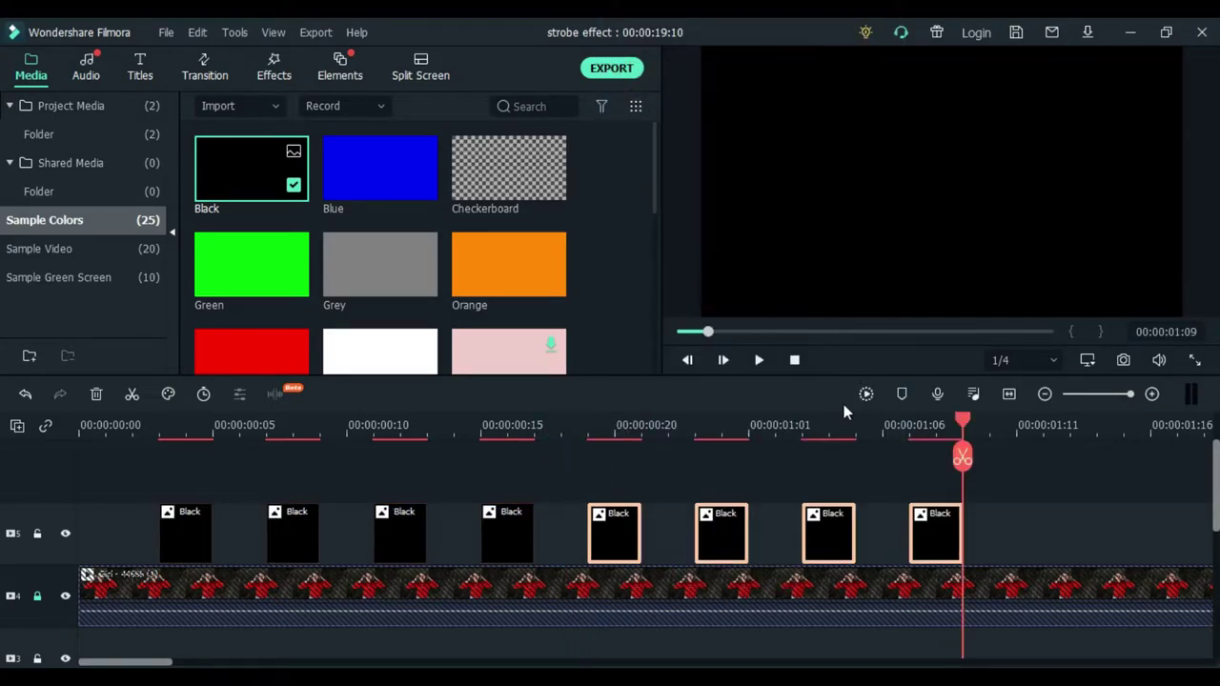
- Unlock track 4, split the Girl clip at 00:00:01:10 and 00:00:01:12, and copy the two-frame piece between the cuts
{"action": "key", "text": "Right"}
{"action": "key", "text": "Right"}
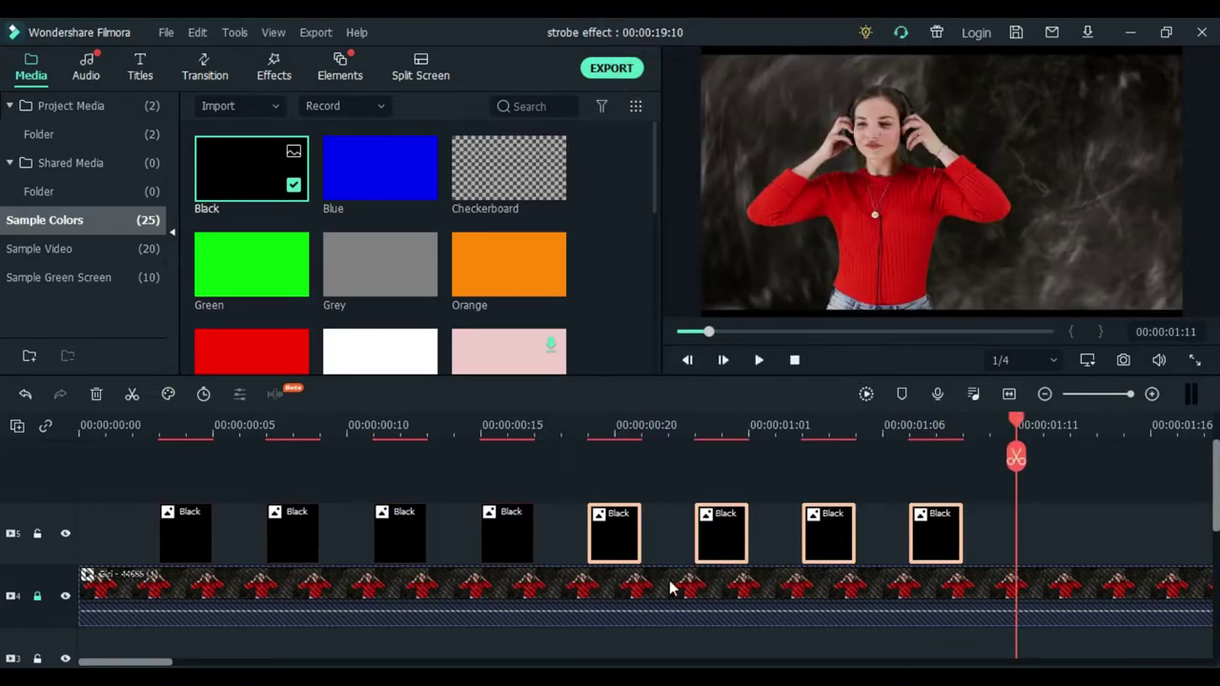
{"action": "key", "text": "Left"}
{"action": "left_click", "coordinate": [989, 457]}
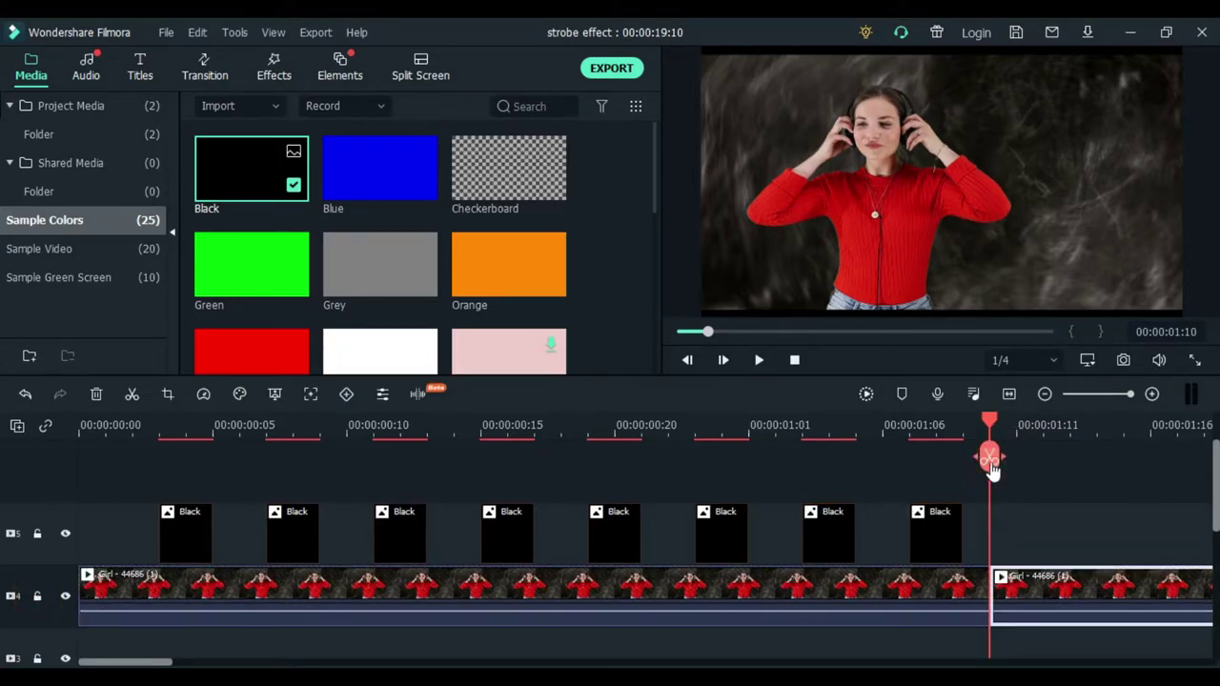
{"action": "key", "text": "Right"}
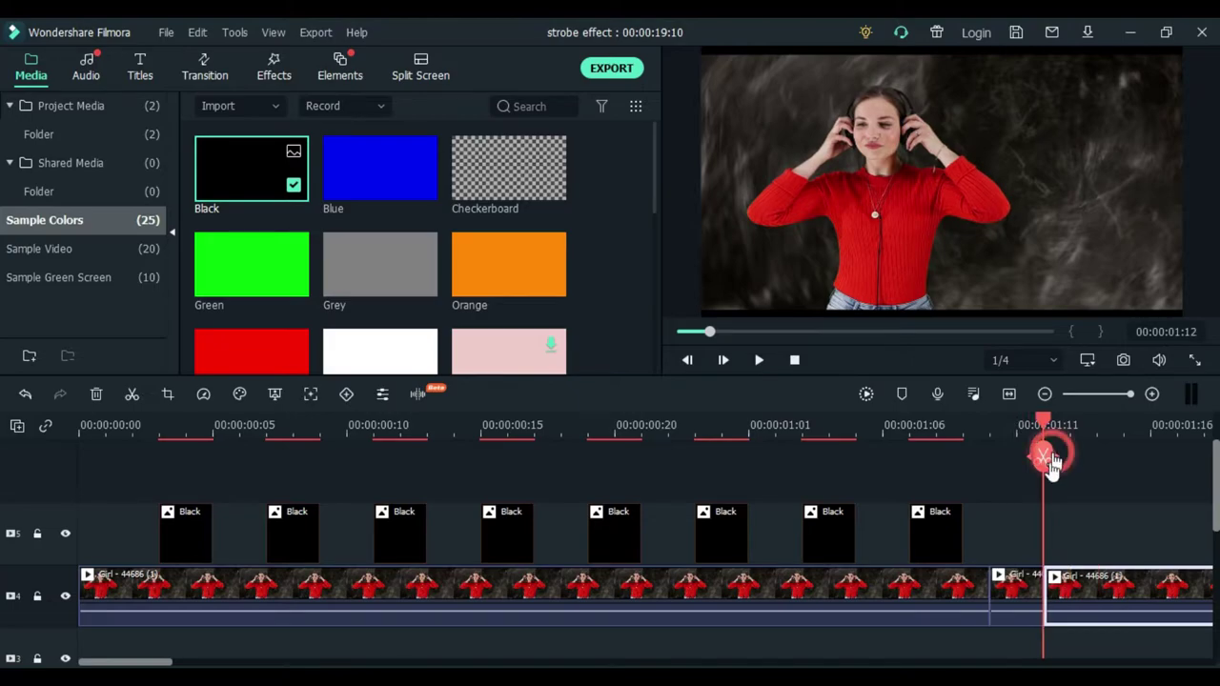
{"action": "right_click", "coordinate": [1016, 582]}
{"action": "left_click", "coordinate": [642, 100]}
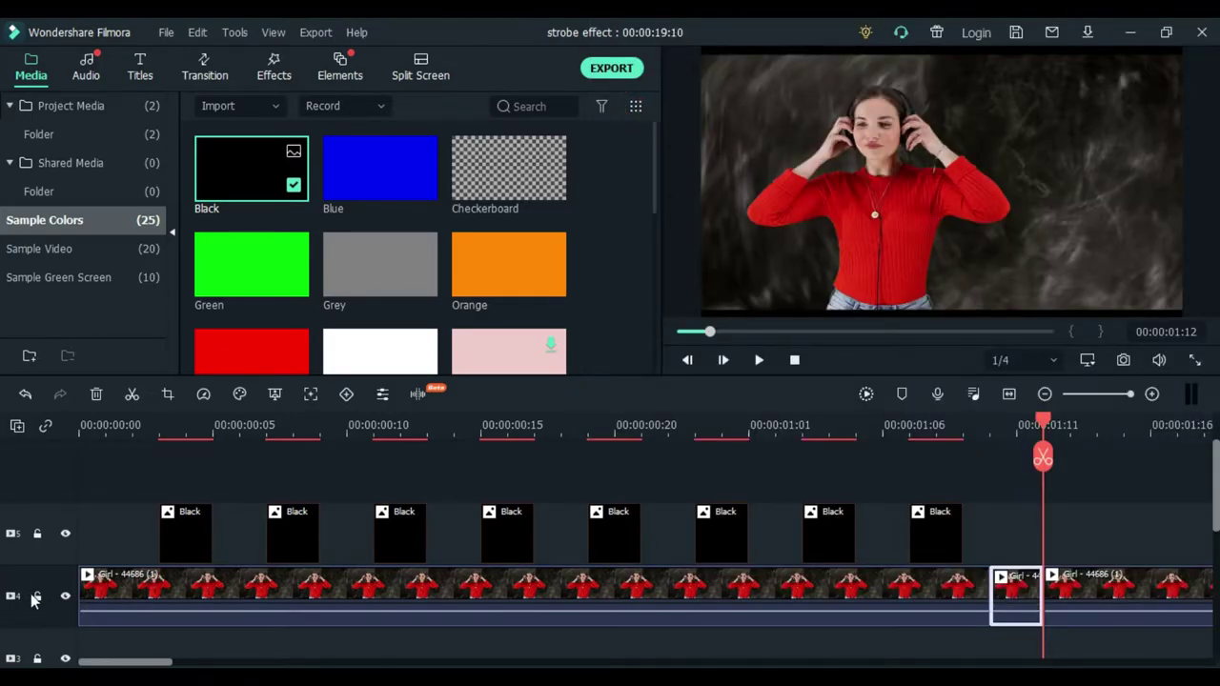
- Lock track 4 again and paste the copied Girl piece on track 5 at 00:00:01:10
{"action": "left_click", "coordinate": [37, 596]}
{"action": "left_click", "coordinate": [990, 443]}
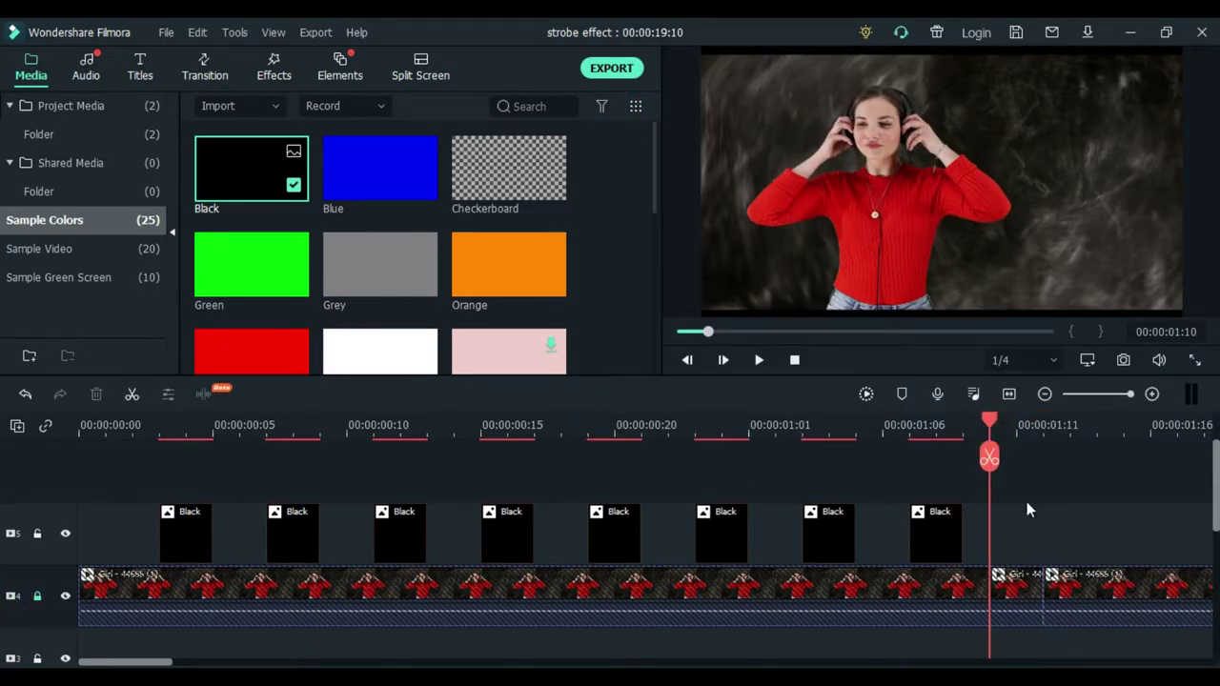
{"action": "right_click", "coordinate": [1026, 502]}
{"action": "left_click", "coordinate": [1051, 82]}
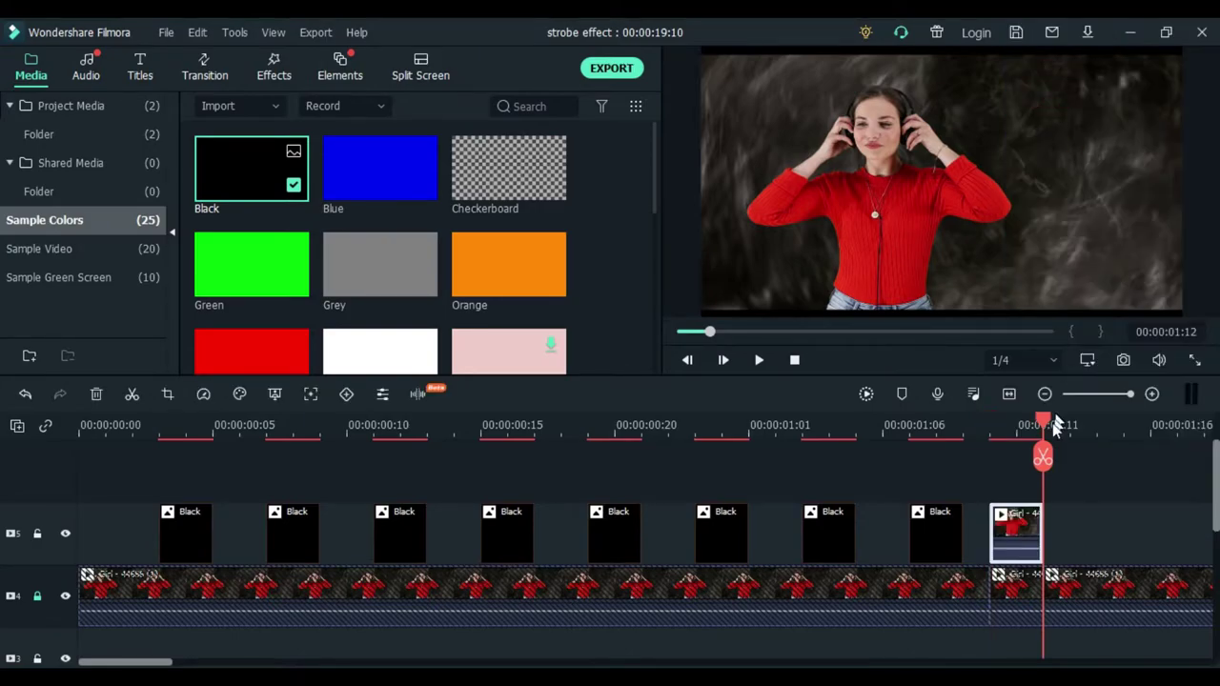
- Flip the pasted Girl piece on track 5 both horizontally and vertically in its Transform settings
{"action": "double_click", "coordinate": [1016, 530]}
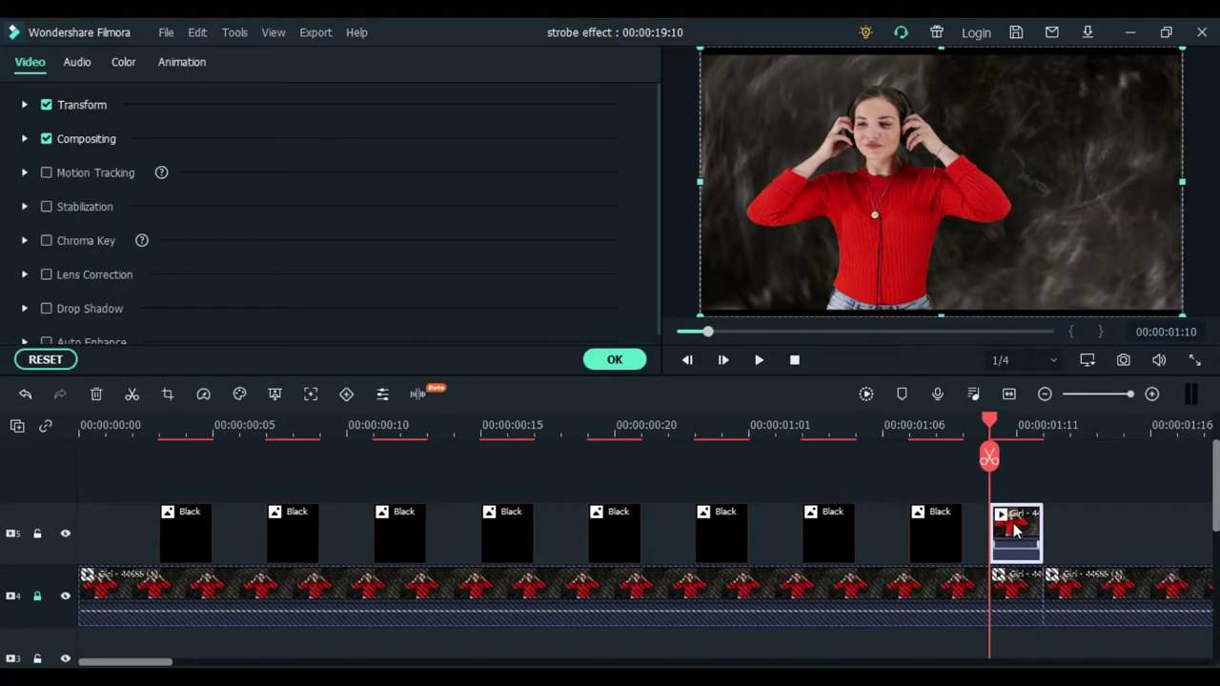
{"action": "left_click", "coordinate": [25, 106]}
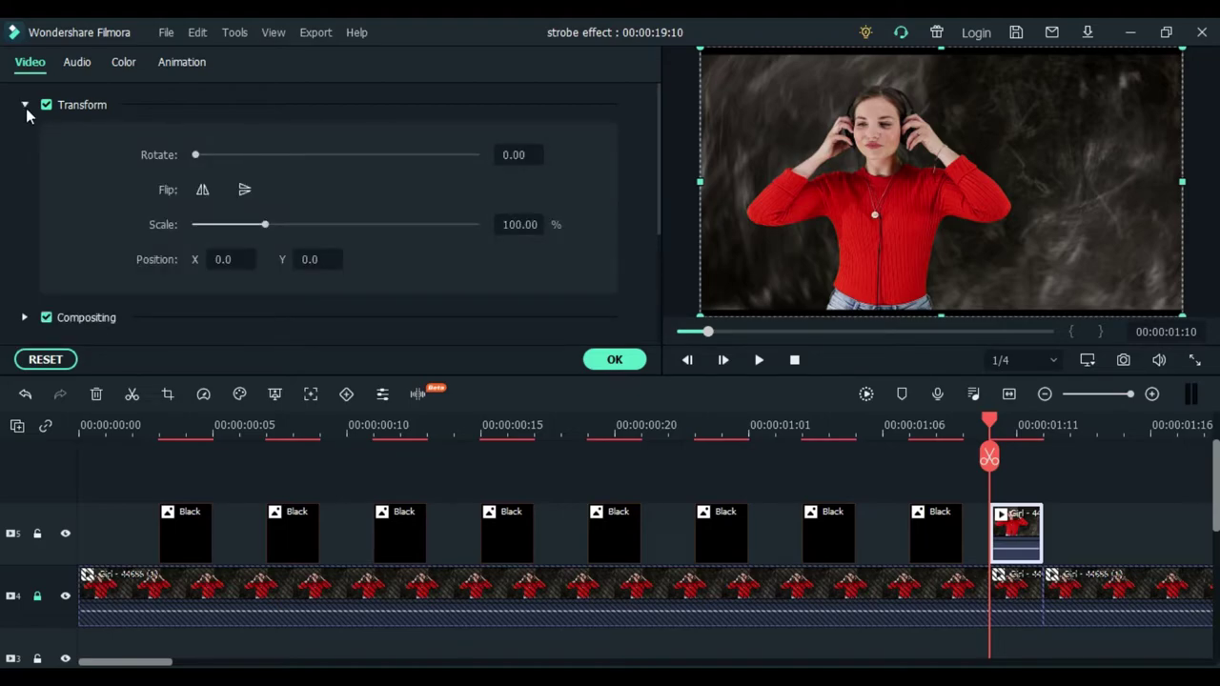
{"action": "left_click", "coordinate": [250, 190]}
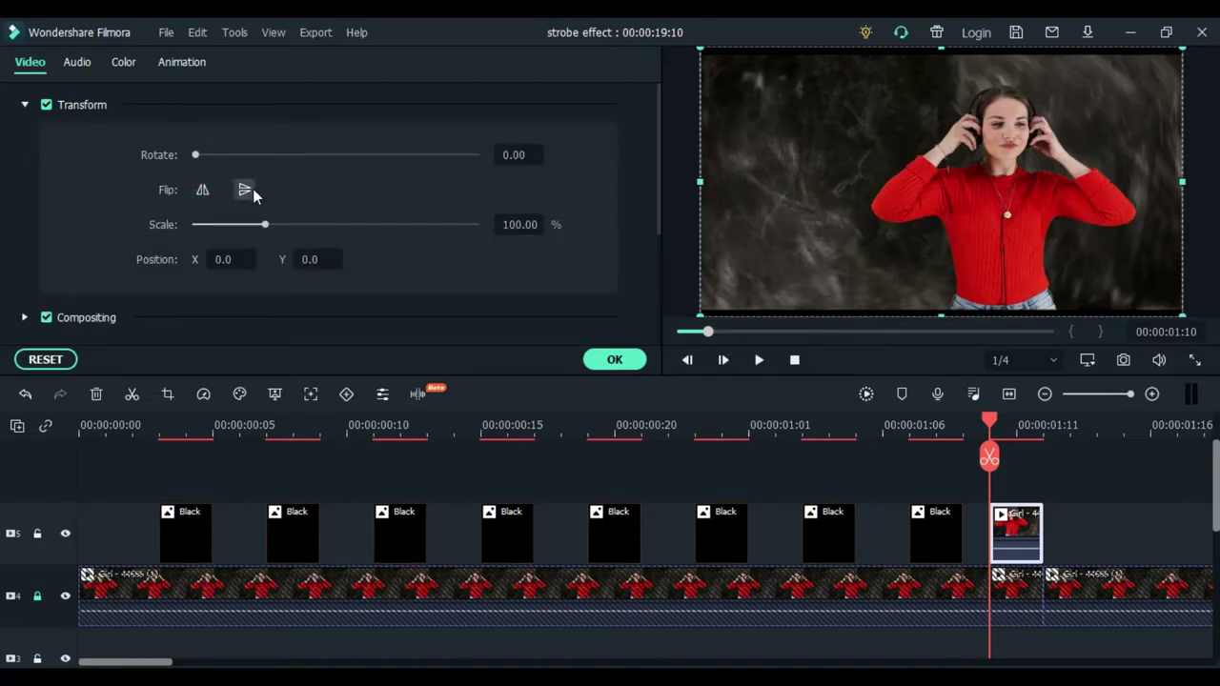
{"action": "left_click", "coordinate": [252, 190]}
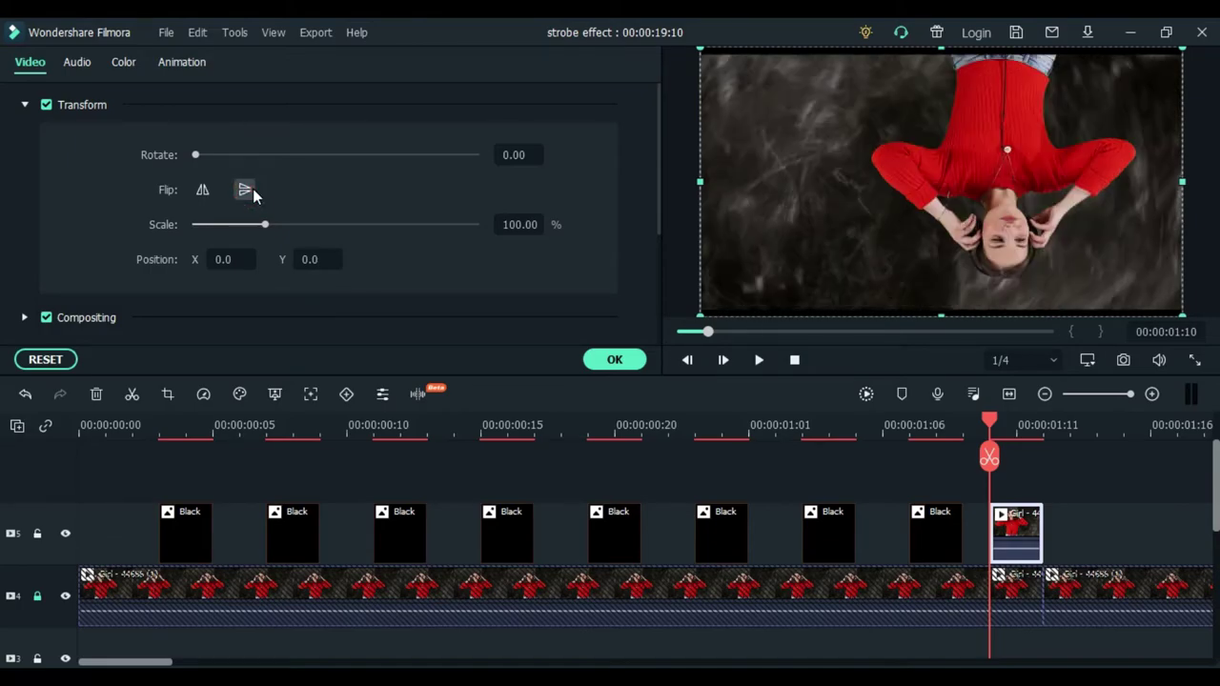
{"action": "left_click", "coordinate": [613, 360]}
- Copy the last short Black clip and place the copy directly after the flipped Girl piece on track 5
{"action": "right_click", "coordinate": [925, 529]}
{"action": "left_click", "coordinate": [701, 90]}
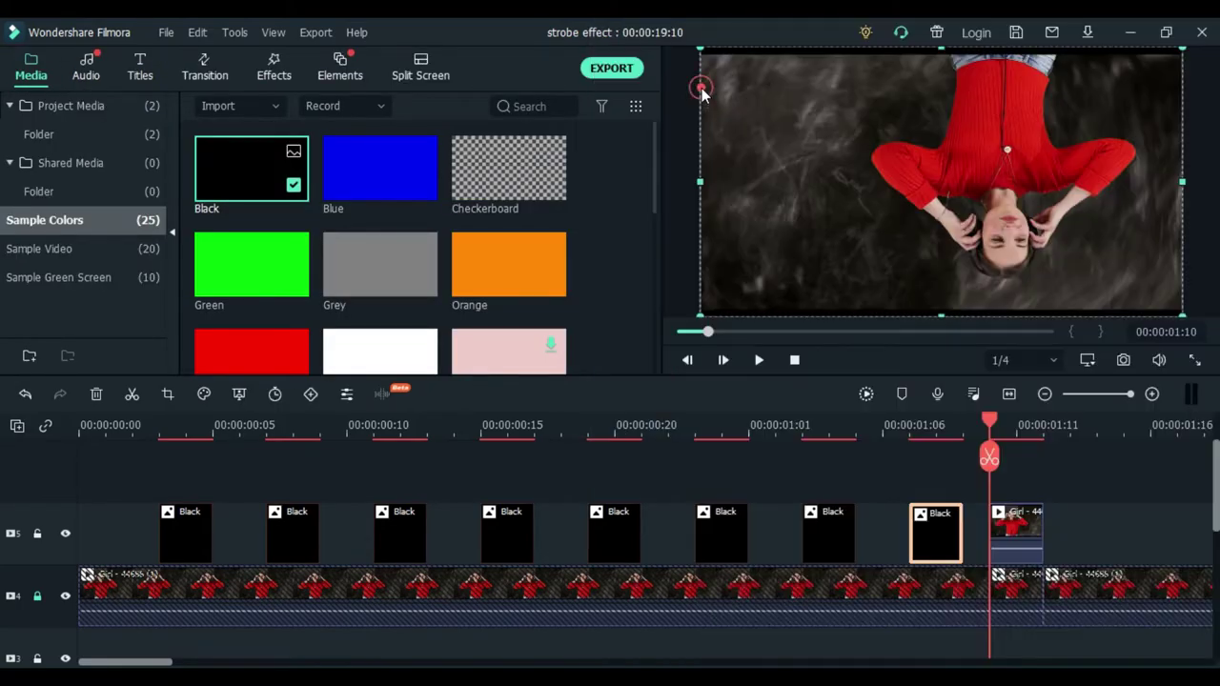
{"action": "double_click", "coordinate": [1016, 524]}
{"action": "left_click", "coordinate": [1069, 425]}
{"action": "right_click", "coordinate": [1021, 524]}
{"action": "left_click", "coordinate": [734, 114]}
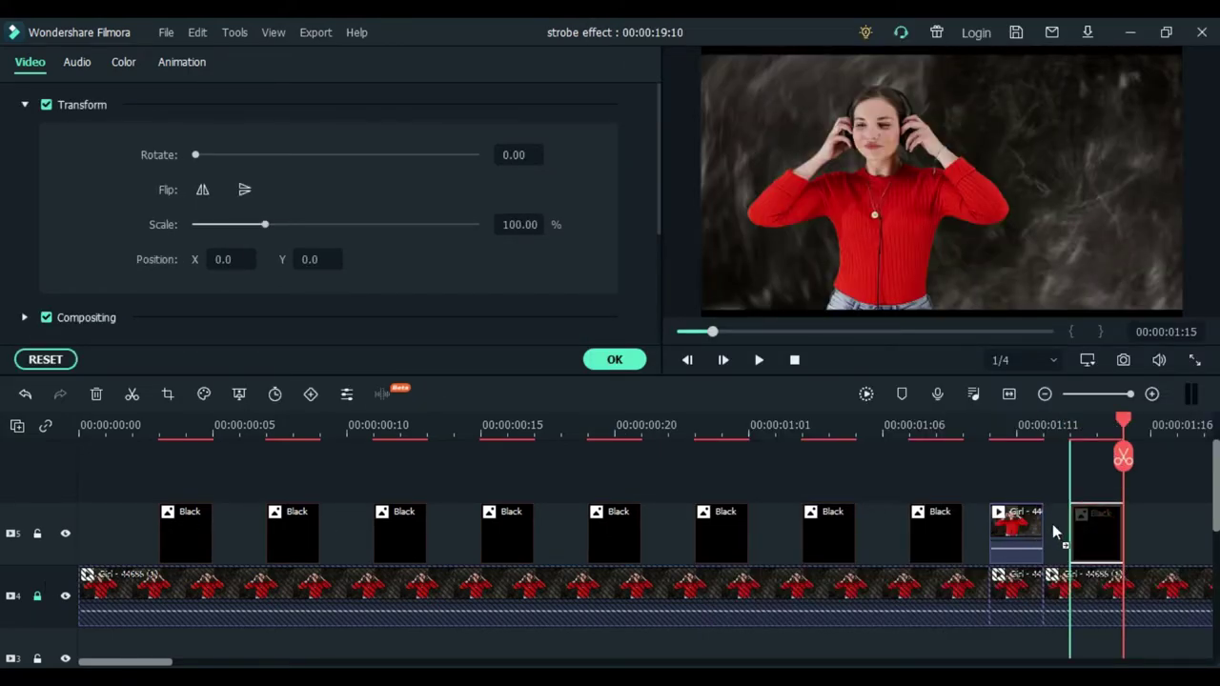
{"action": "left_click_drag", "start_coordinate": [1098, 520], "coordinate": [1062, 530]}
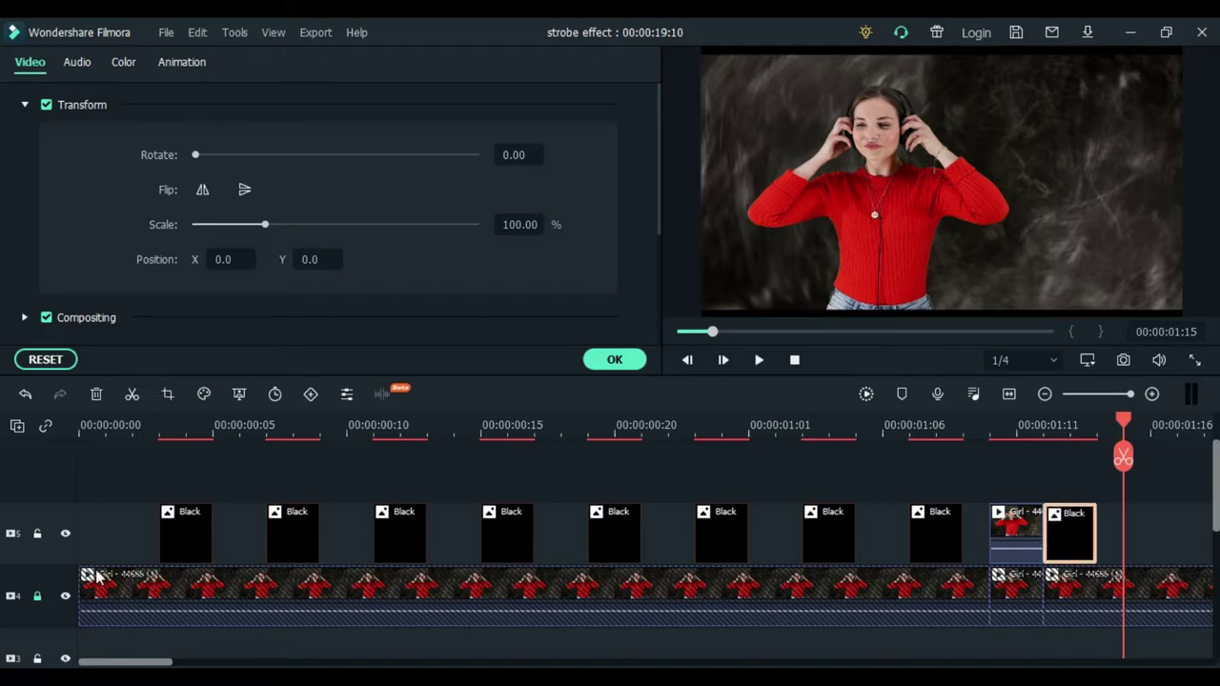
- Unlock track 4, split the Girl clip at 00:00:01:14 and 00:00:01:16, and copy the piece between the cuts
{"action": "left_click", "coordinate": [37, 596]}
{"action": "left_click_drag", "start_coordinate": [1126, 426], "coordinate": [1106, 431]}
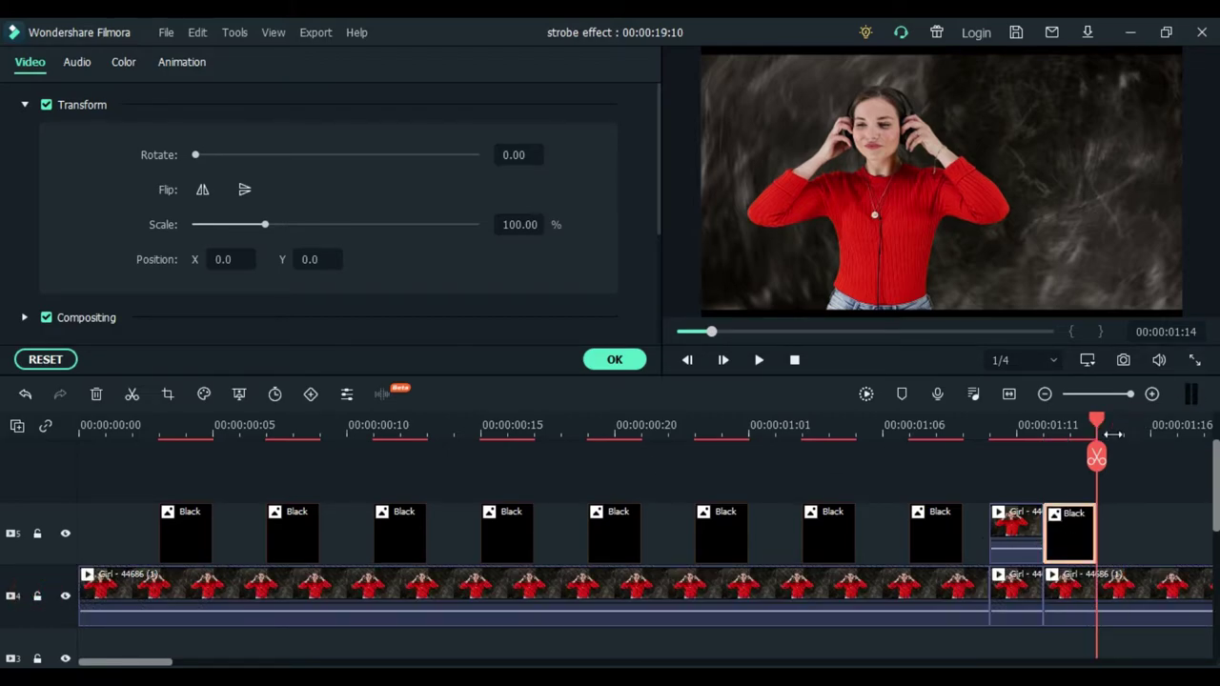
{"action": "left_click", "coordinate": [1098, 456]}
{"action": "left_click", "coordinate": [1149, 427]}
{"action": "left_click", "coordinate": [1150, 456]}
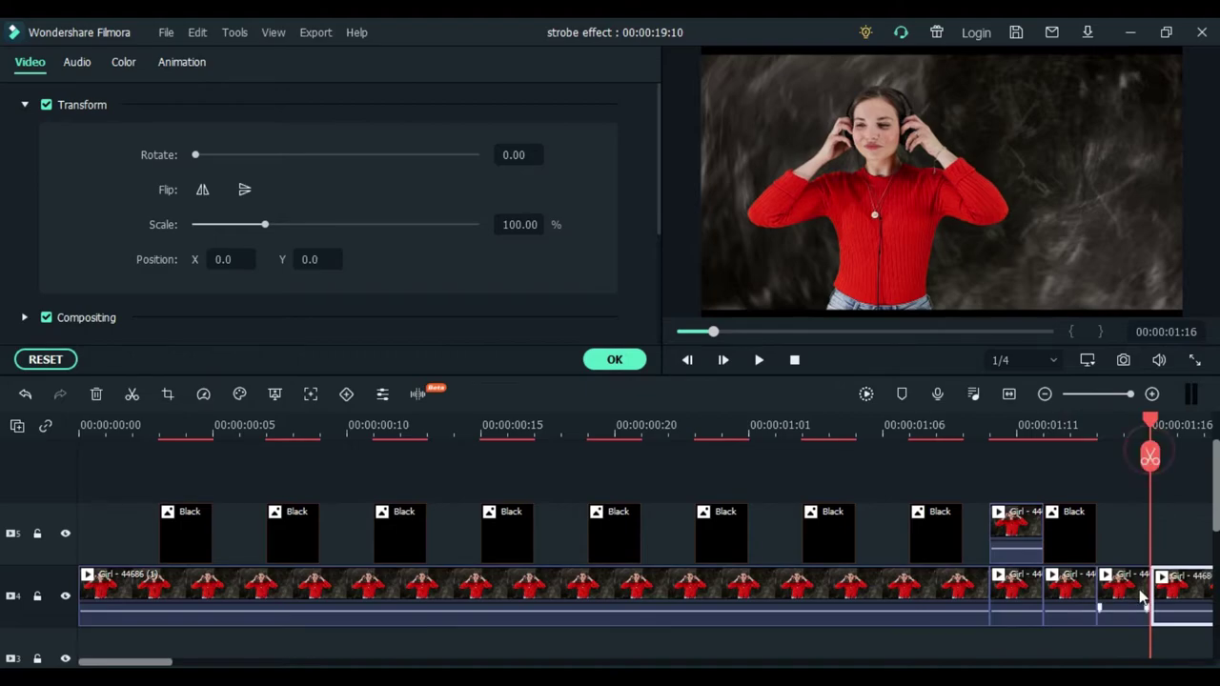
{"action": "right_click", "coordinate": [1136, 590]}
{"action": "left_click", "coordinate": [618, 94]}
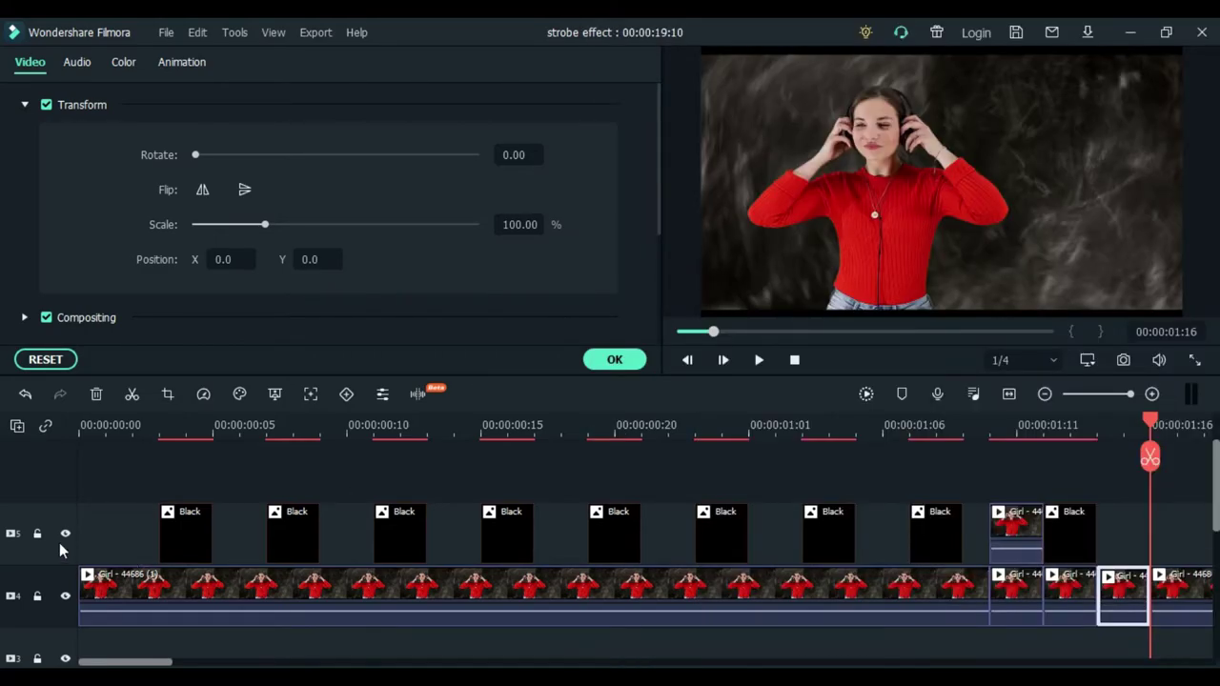
- Lock track 4 again and paste the newly copied Girl piece on track 5 at 00:00:01:14
{"action": "left_click", "coordinate": [37, 596]}
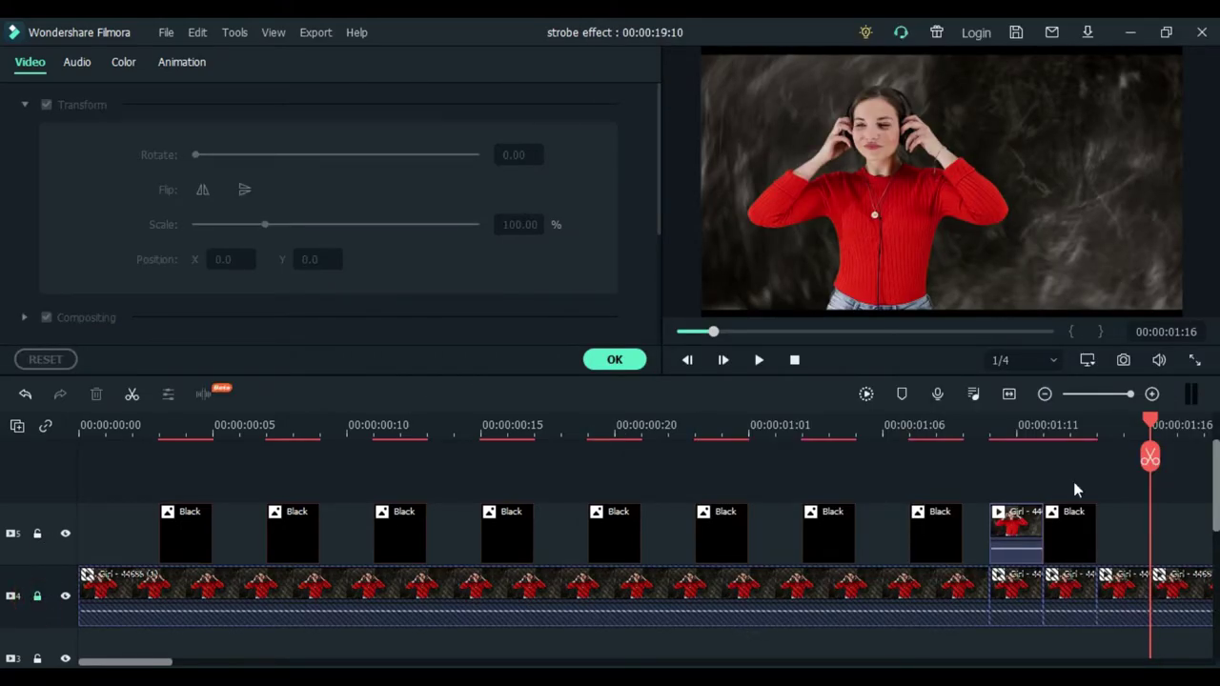
{"action": "left_click_drag", "start_coordinate": [1146, 419], "coordinate": [1098, 425]}
{"action": "right_click", "coordinate": [1126, 493]}
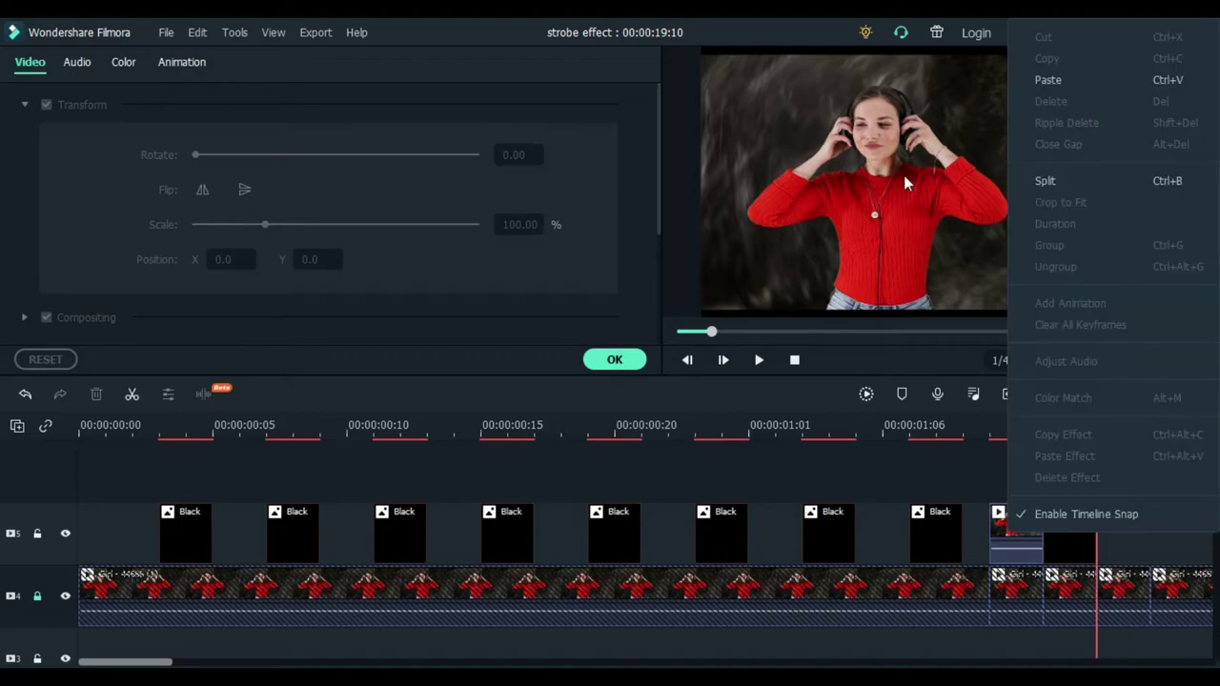
{"action": "left_click", "coordinate": [1056, 80]}
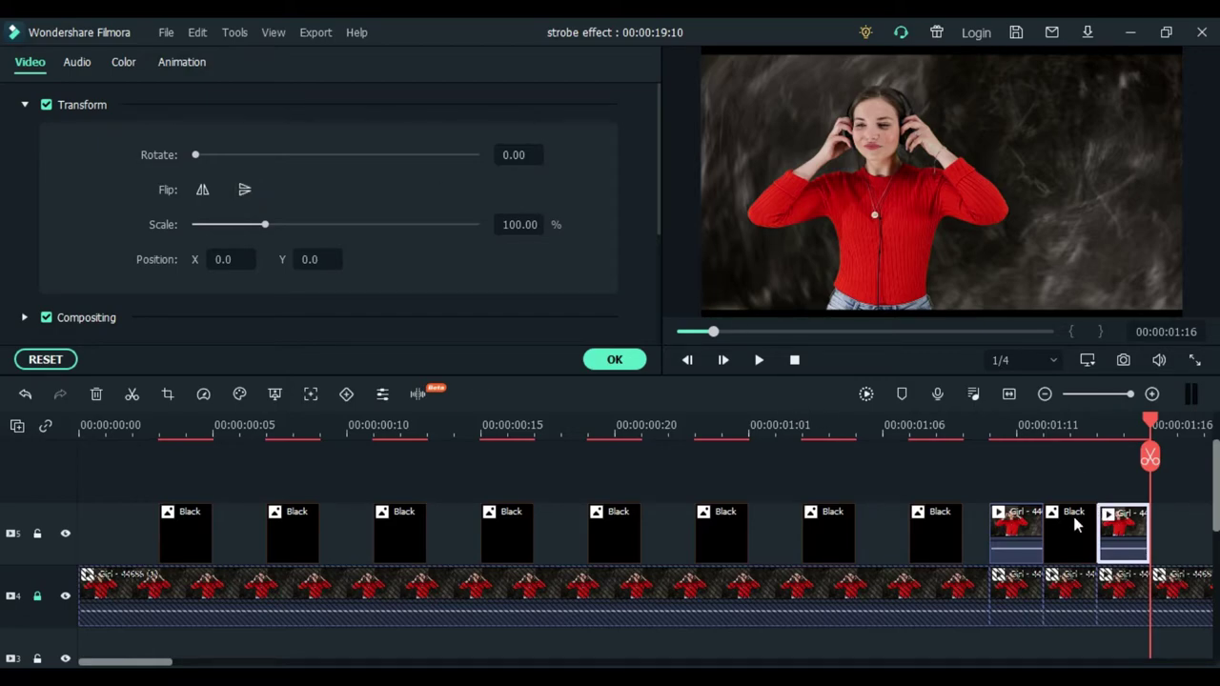
- Flip the Girl piece pasted at 00:00:01:14 on track 5 horizontally in its Transform settings
{"action": "left_click", "coordinate": [199, 192]}
{"action": "left_click", "coordinate": [611, 354]}
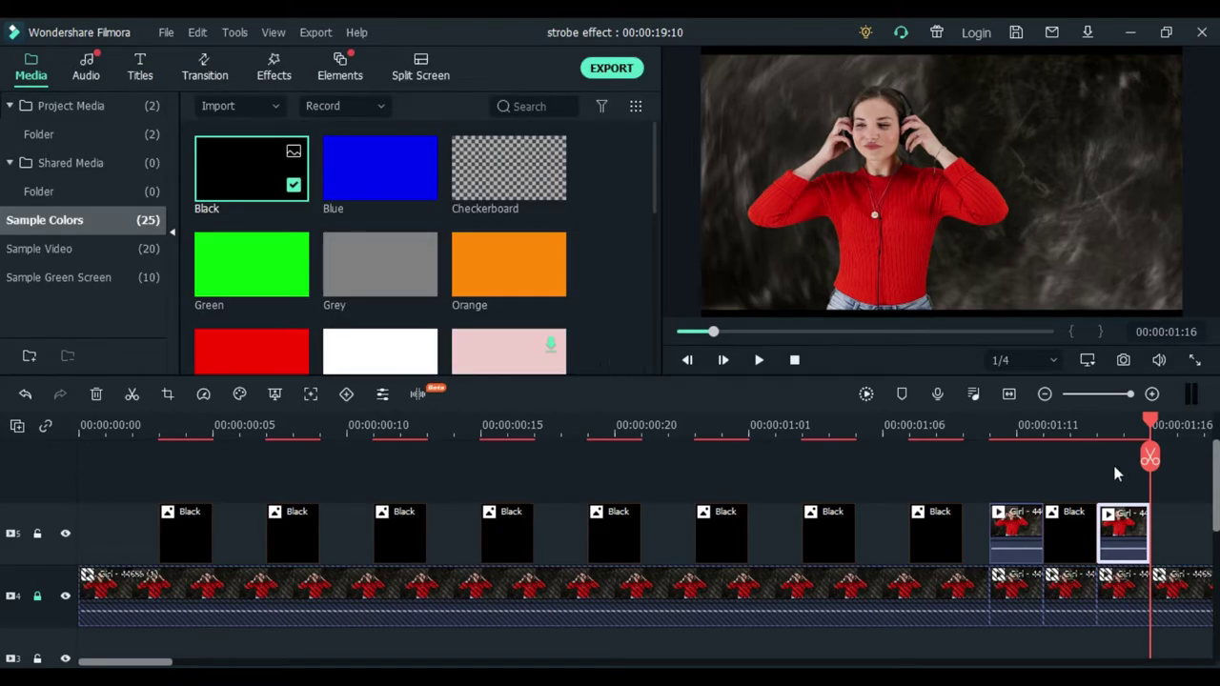
{"action": "double_click", "coordinate": [1125, 539]}
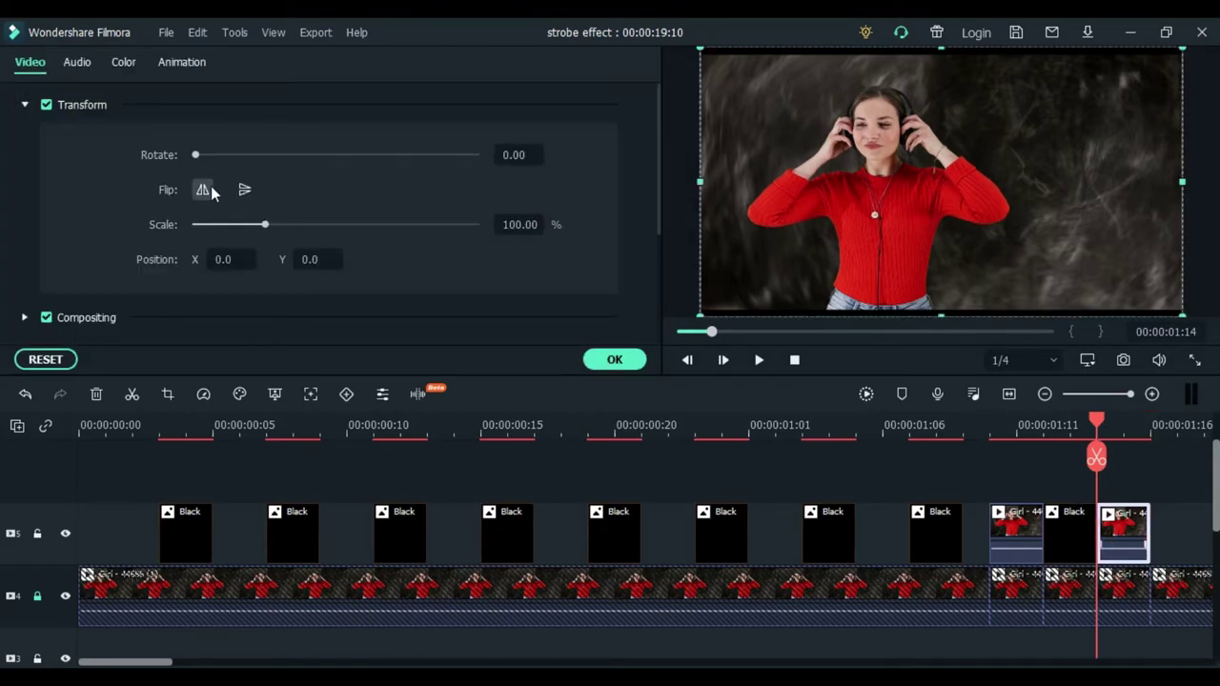
{"action": "left_click", "coordinate": [183, 189]}
{"action": "left_click", "coordinate": [243, 190]}
{"action": "left_click", "coordinate": [243, 190]}
{"action": "left_click", "coordinate": [203, 190]}
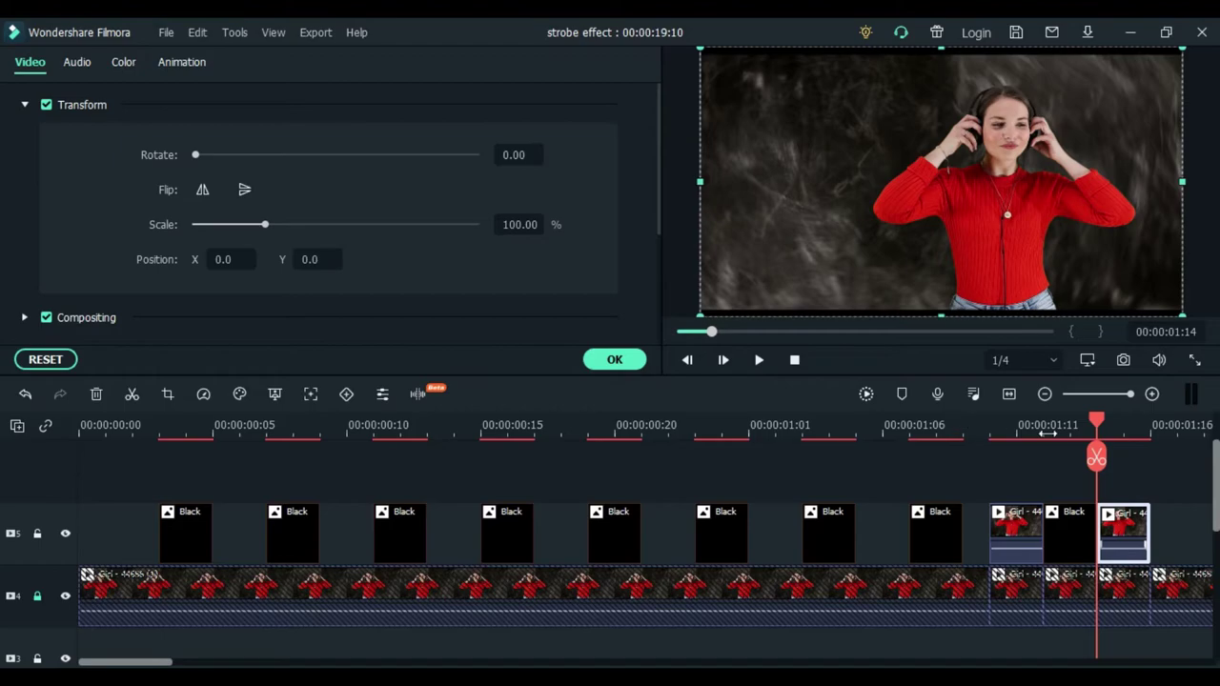
{"action": "left_click", "coordinate": [631, 363]}
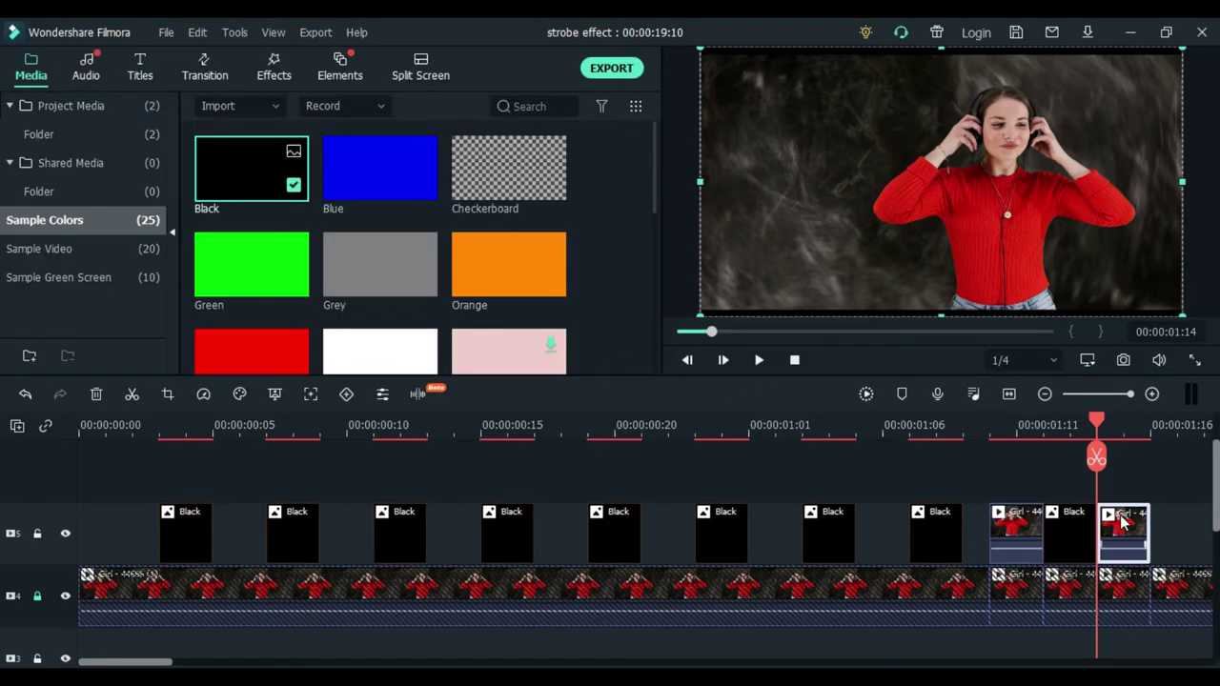
- Copy the last short Black clip and paste it on track 5 at 00:00:01:16, directly after the flipped Girl piece
{"action": "right_click", "coordinate": [1086, 531]}
{"action": "left_click", "coordinate": [652, 112]}
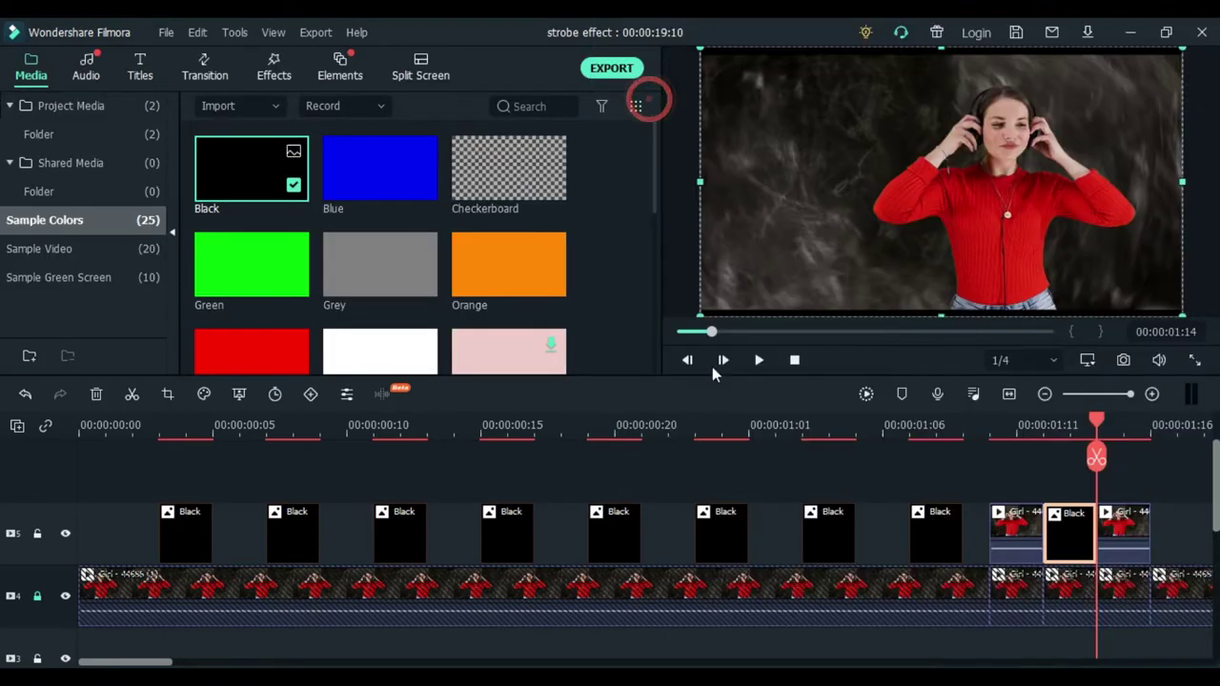
{"action": "left_click_drag", "start_coordinate": [1096, 433], "coordinate": [1149, 433]}
{"action": "right_click", "coordinate": [1161, 514]}
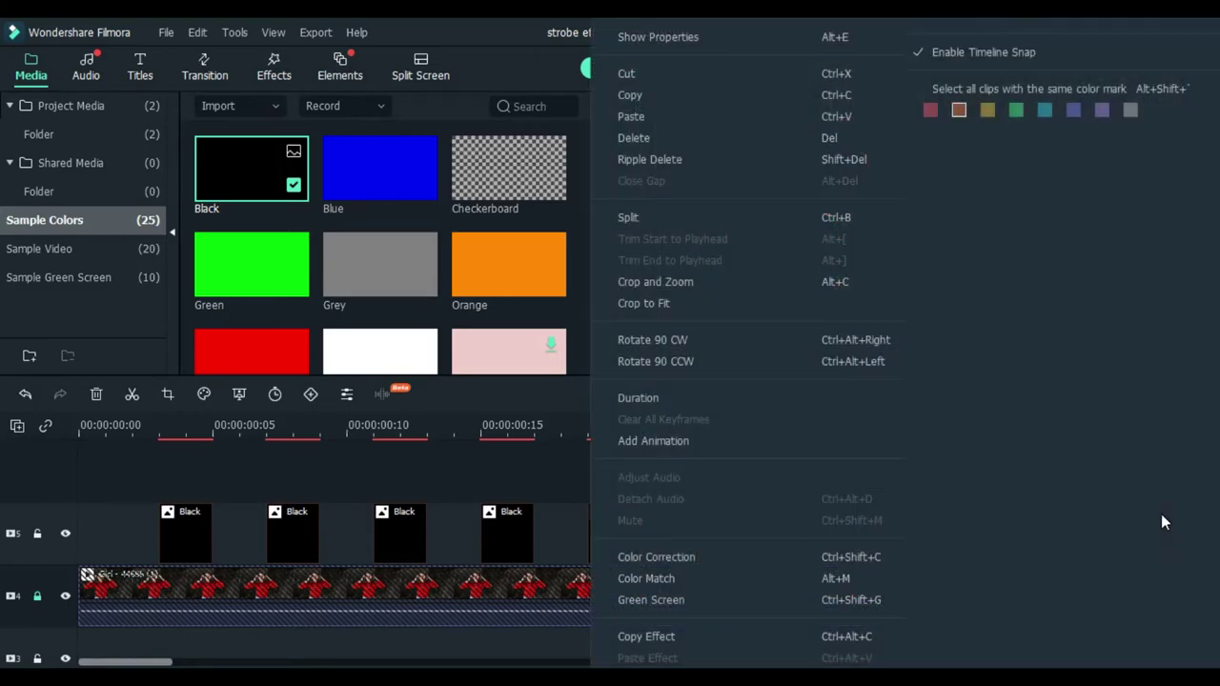
{"action": "left_click", "coordinate": [745, 115]}
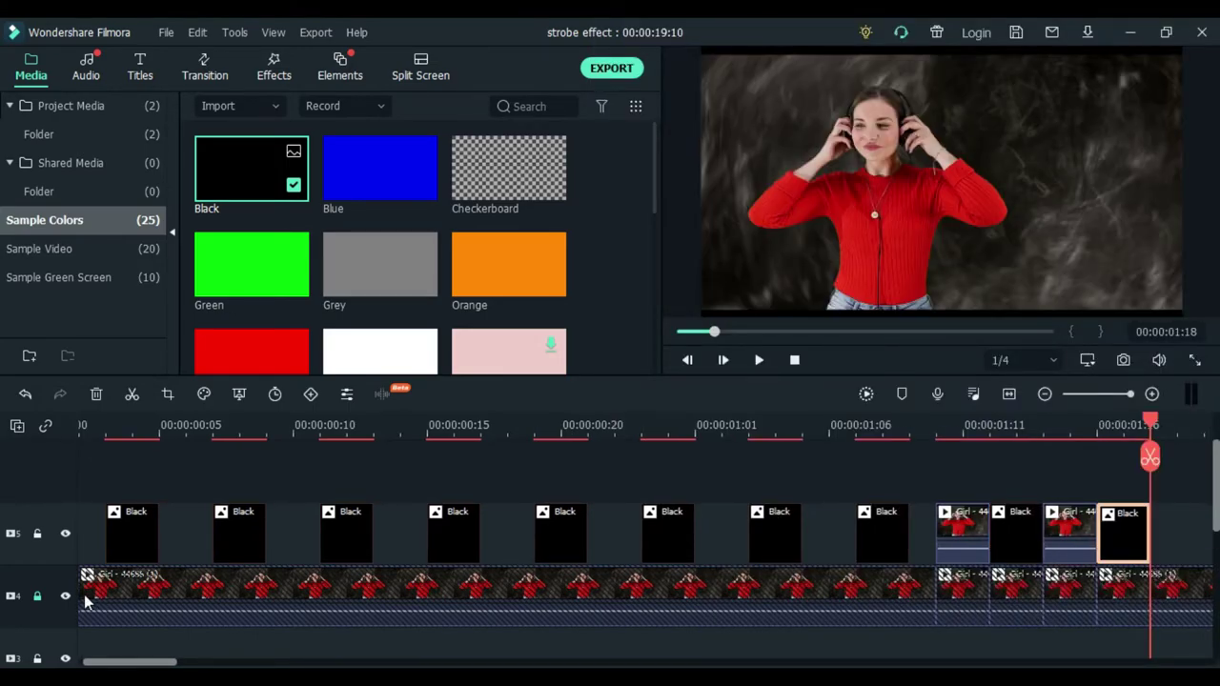
- Unlock track 4, split the Girl clip at 00:00:01:18 and 00:00:01:20, and copy the piece between the cuts
{"action": "left_click", "coordinate": [39, 598]}
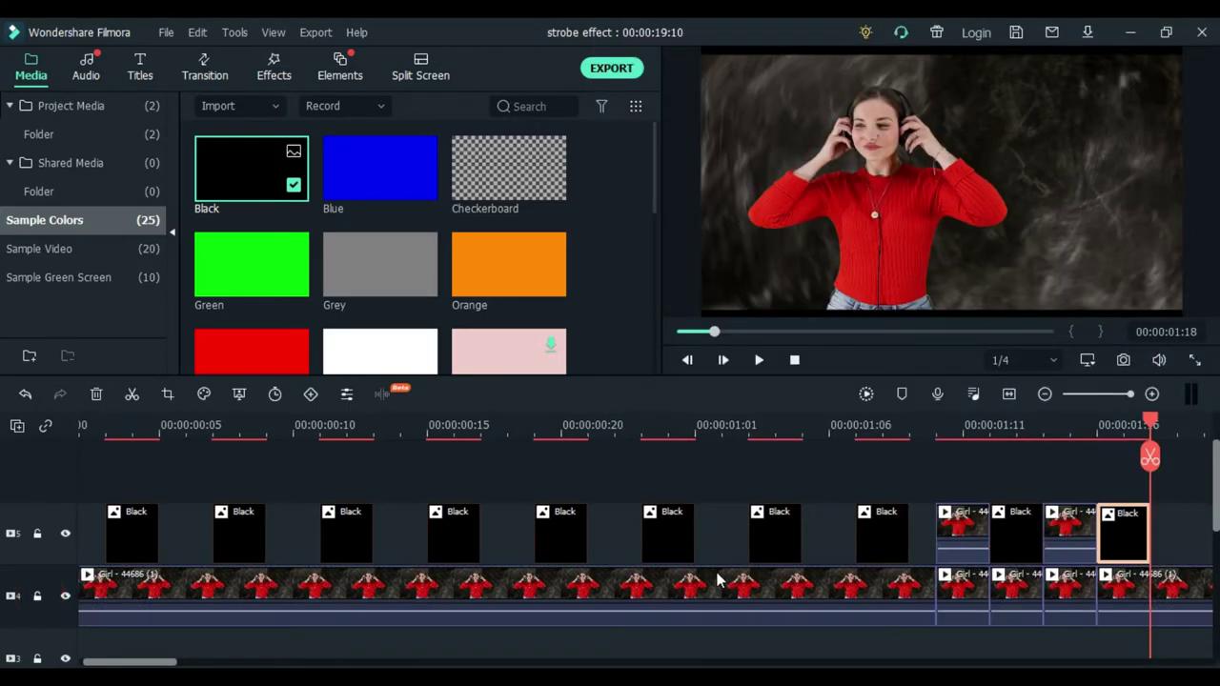
{"action": "left_click", "coordinate": [1149, 459]}
{"action": "left_click_drag", "start_coordinate": [1150, 422], "coordinate": [1190, 431]}
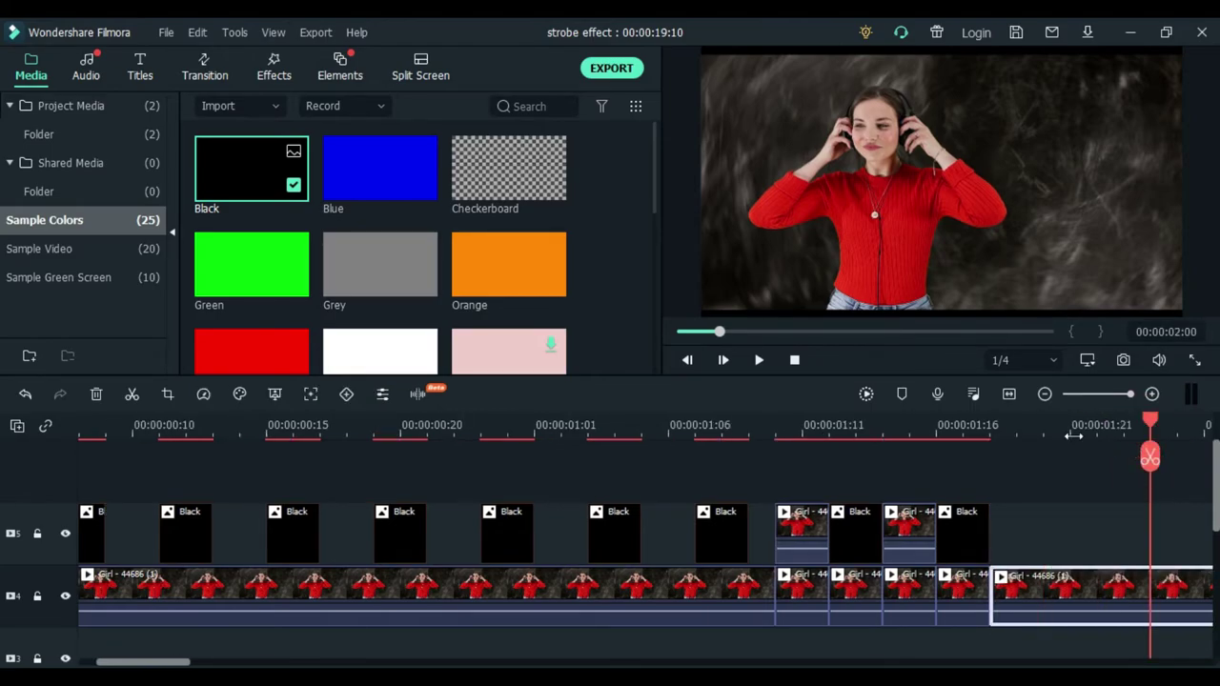
{"action": "left_click", "coordinate": [1043, 424]}
{"action": "left_click", "coordinate": [1043, 457]}
{"action": "right_click", "coordinate": [1034, 591]}
{"action": "left_click", "coordinate": [690, 91]}
- Lock track 4 again and paste the copied Girl piece on track 5 at 00:00:01:18
{"action": "left_click", "coordinate": [38, 596]}
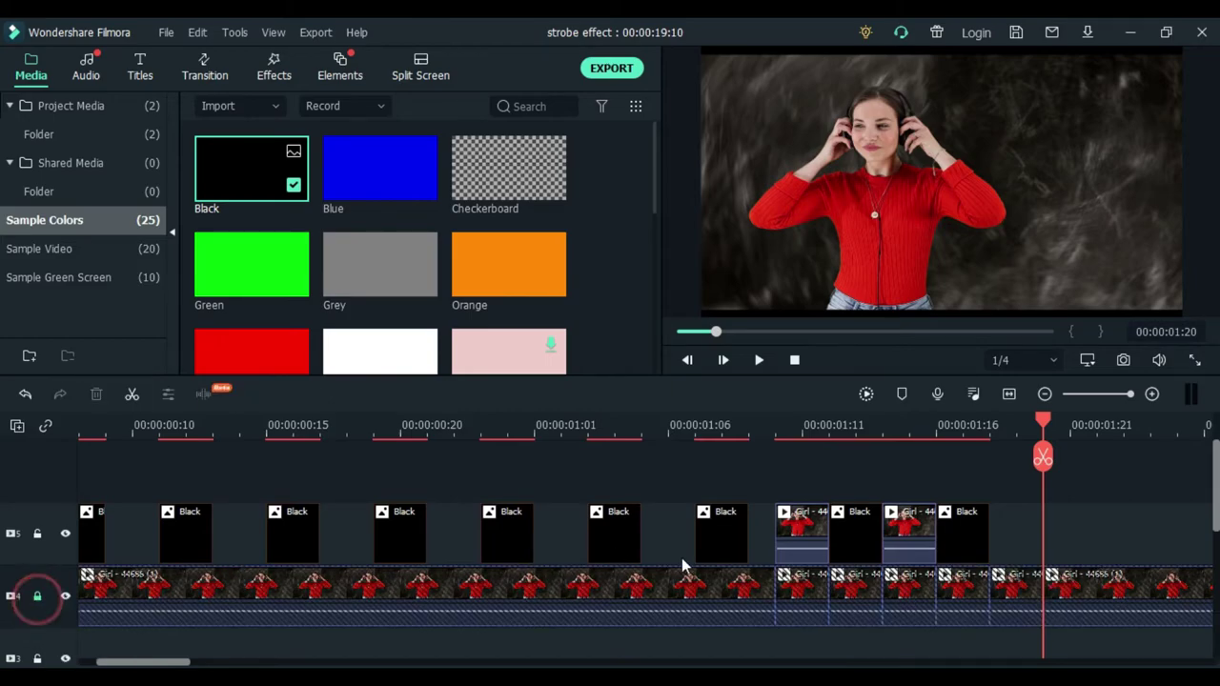
{"action": "left_click", "coordinate": [989, 429]}
{"action": "right_click", "coordinate": [1048, 522]}
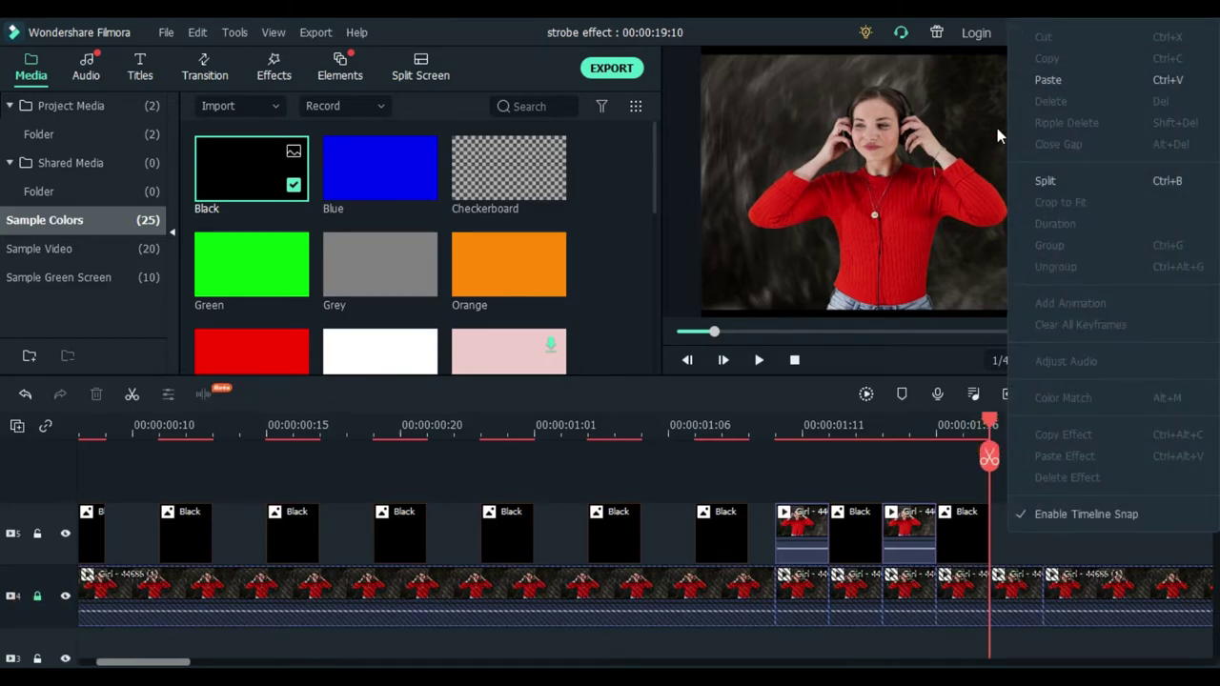
{"action": "left_click", "coordinate": [1041, 87]}
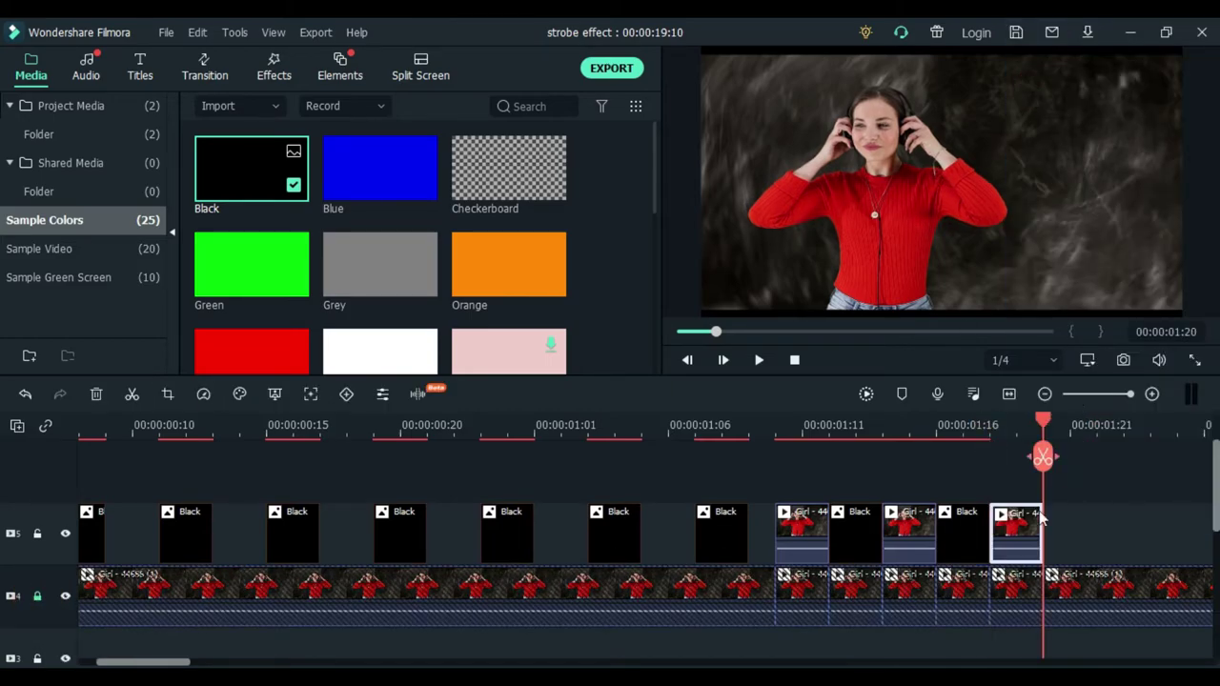
- Flip the Girl piece at 00:00:01:18 on track 5 vertically only in its Transform settings
{"action": "double_click", "coordinate": [1016, 529]}
{"action": "left_click", "coordinate": [199, 197]}
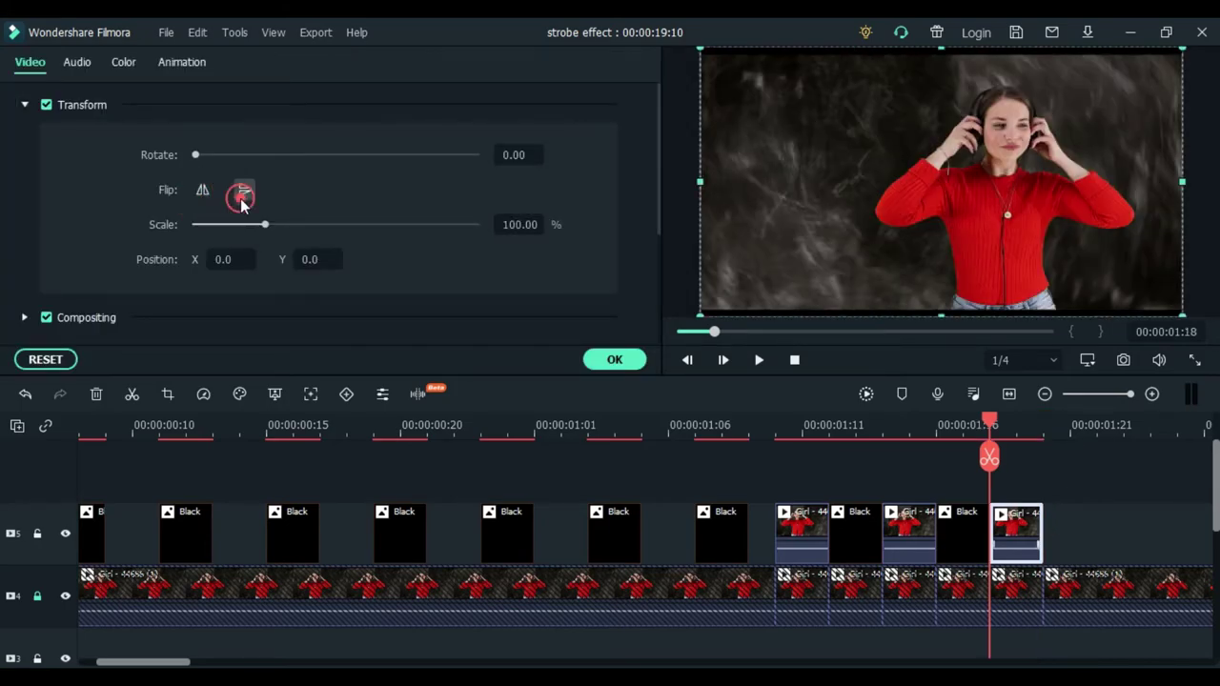
{"action": "left_click", "coordinate": [243, 195]}
{"action": "left_click", "coordinate": [202, 189]}
{"action": "left_click", "coordinate": [614, 360]}
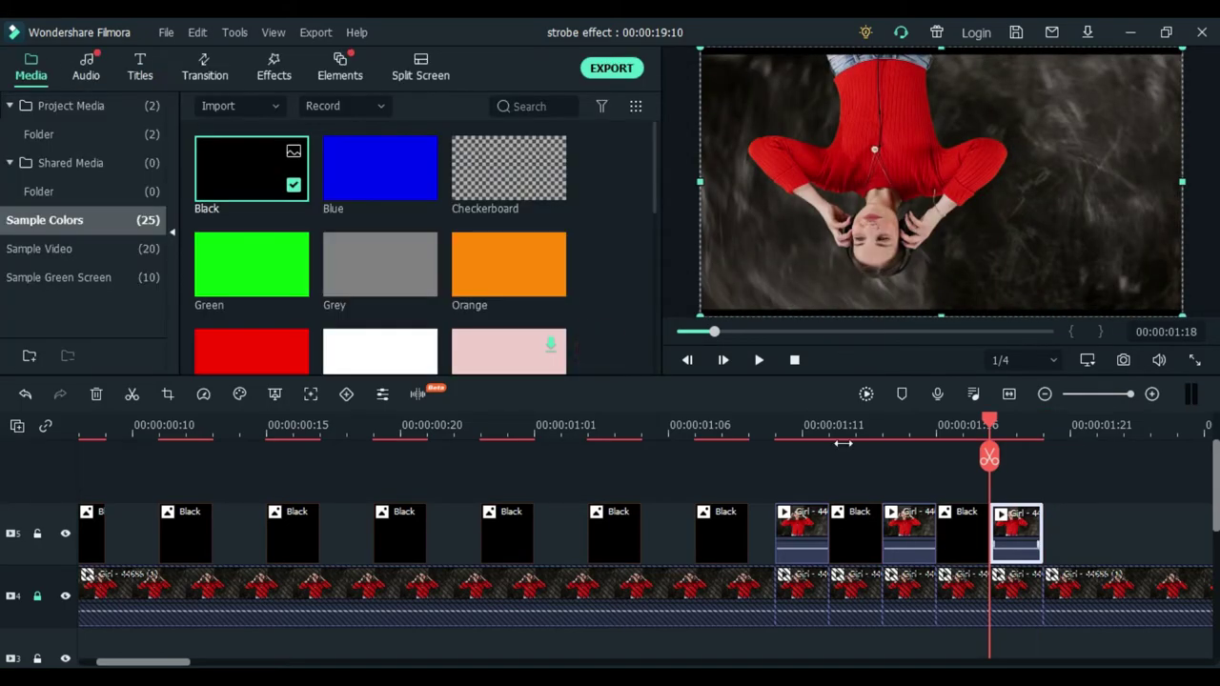
- Copy the last short Black clip and paste it on track 5 at 00:00:01:20, directly after the upside-down Girl piece
{"action": "left_click", "coordinate": [963, 533]}
{"action": "right_click", "coordinate": [962, 534]}
{"action": "left_click", "coordinate": [641, 95]}
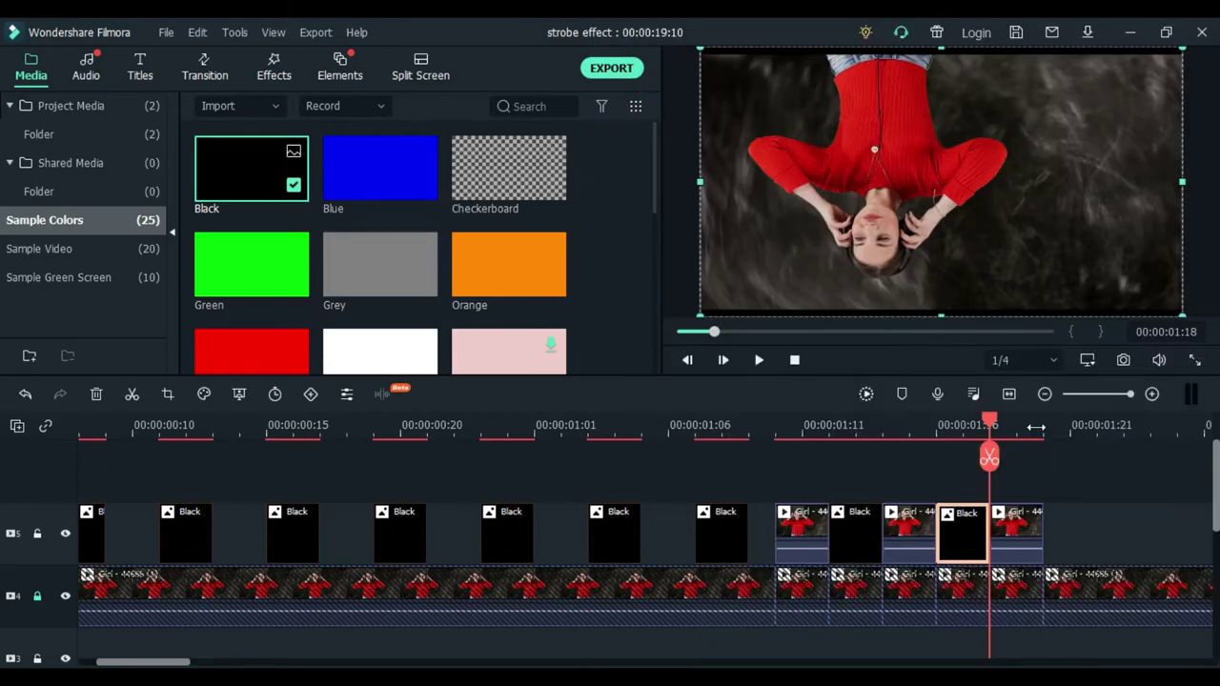
{"action": "left_click", "coordinate": [1040, 428]}
{"action": "left_click", "coordinate": [1052, 436]}
{"action": "right_click", "coordinate": [1048, 515]}
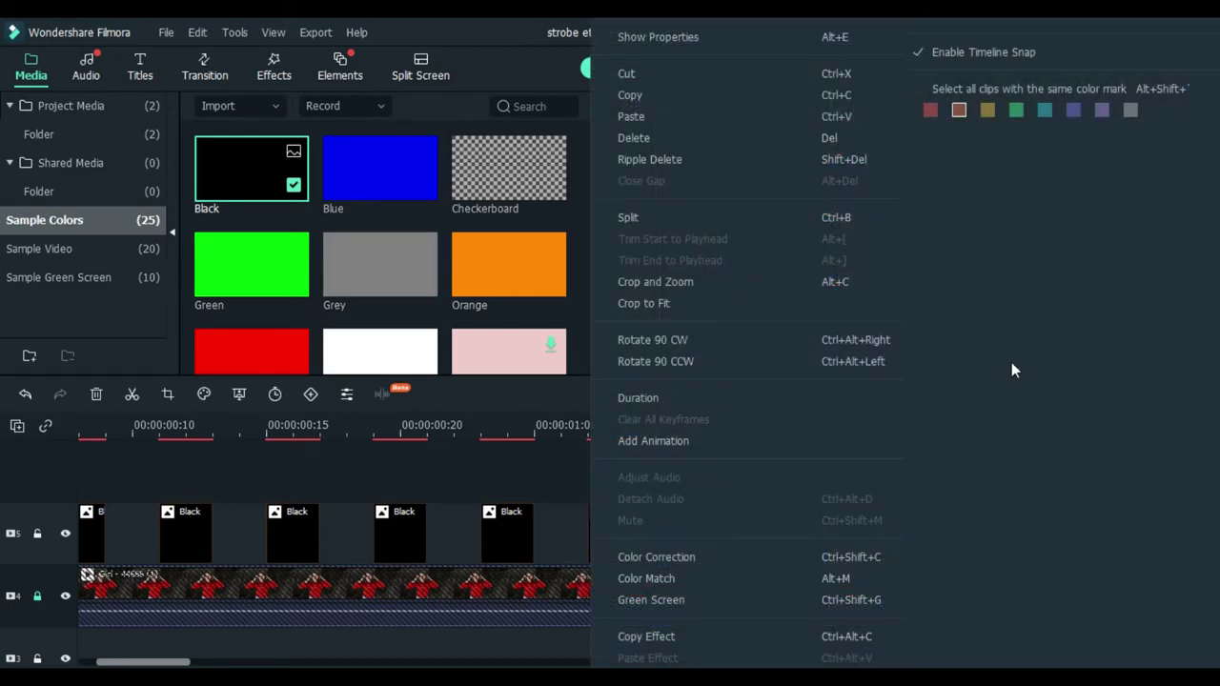
{"action": "left_click", "coordinate": [691, 128]}
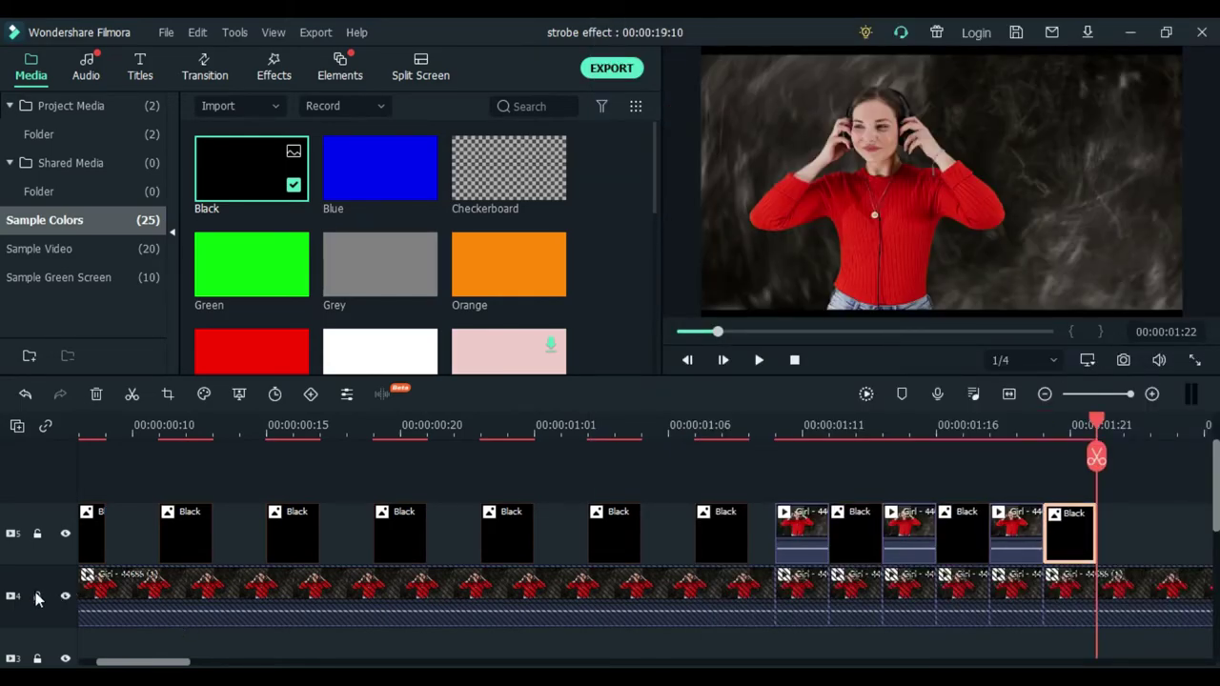
- Unlock track 4, split the Girl clip at 00:00:01:22 and 00:00:02:00, and copy the piece between the cuts
{"action": "left_click", "coordinate": [38, 597]}
{"action": "left_click", "coordinate": [1097, 458]}
{"action": "left_click_drag", "start_coordinate": [1097, 457], "coordinate": [1150, 456]}
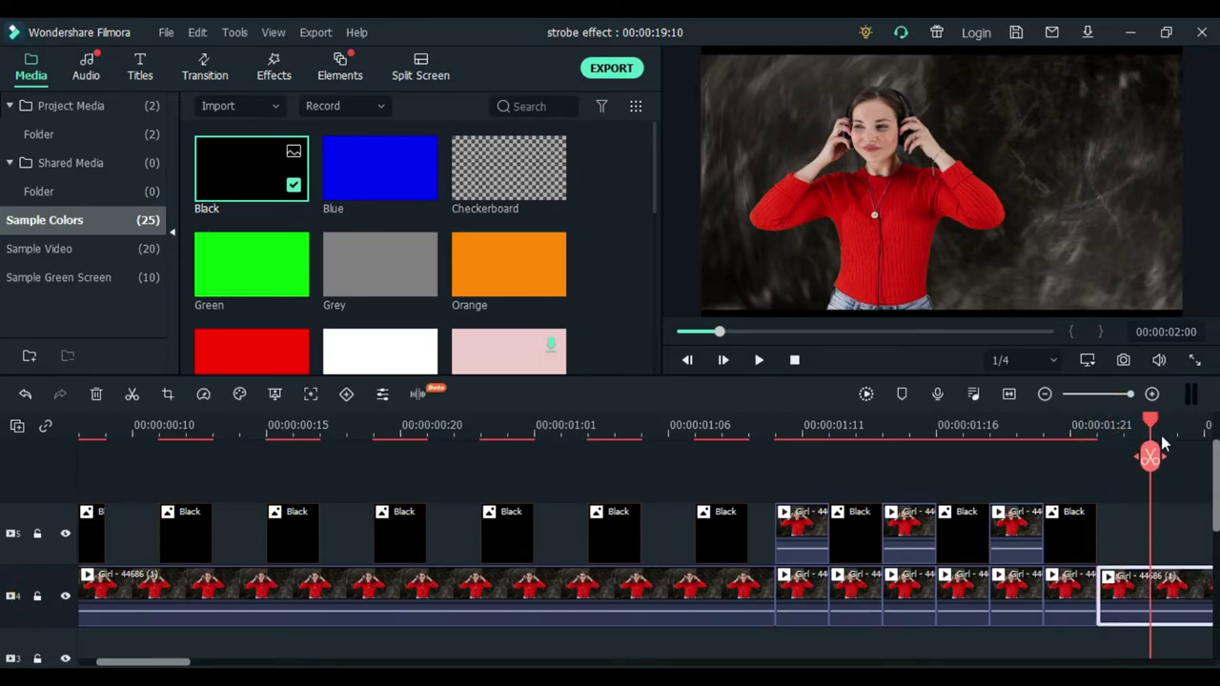
{"action": "right_click", "coordinate": [1135, 582]}
{"action": "left_click", "coordinate": [665, 110]}
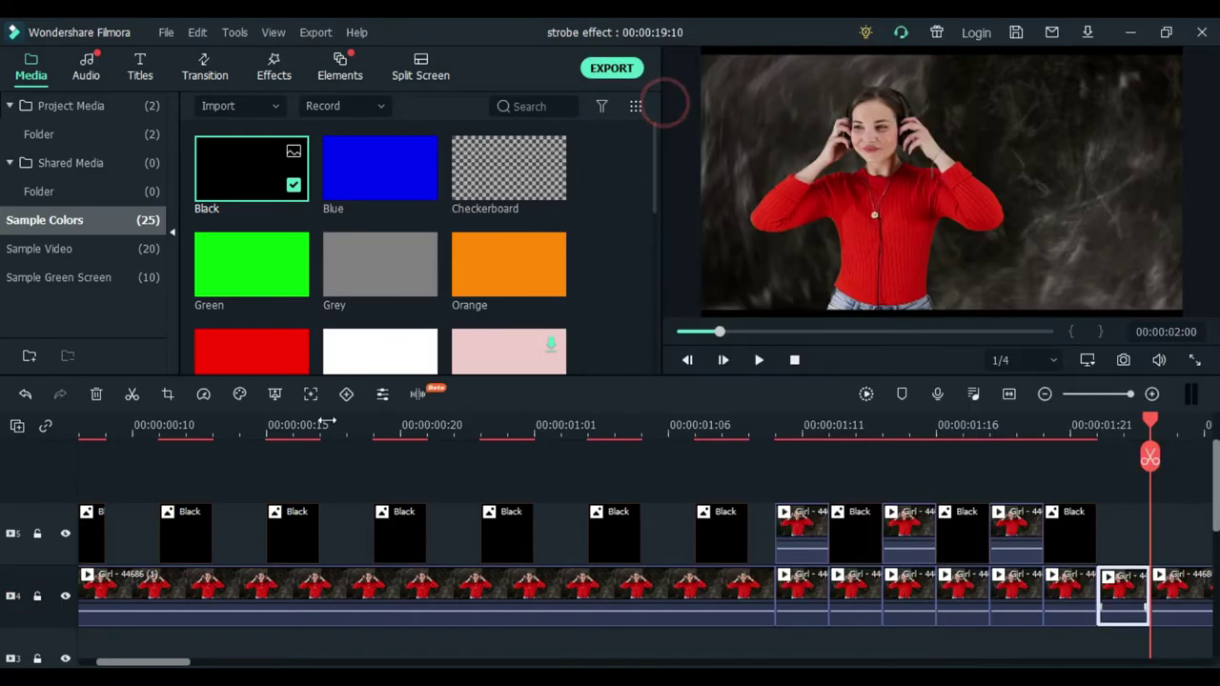
- Lock track 4 and paste the copied Girl piece on track 5 at 00:00:01:22
{"action": "left_click", "coordinate": [39, 597]}
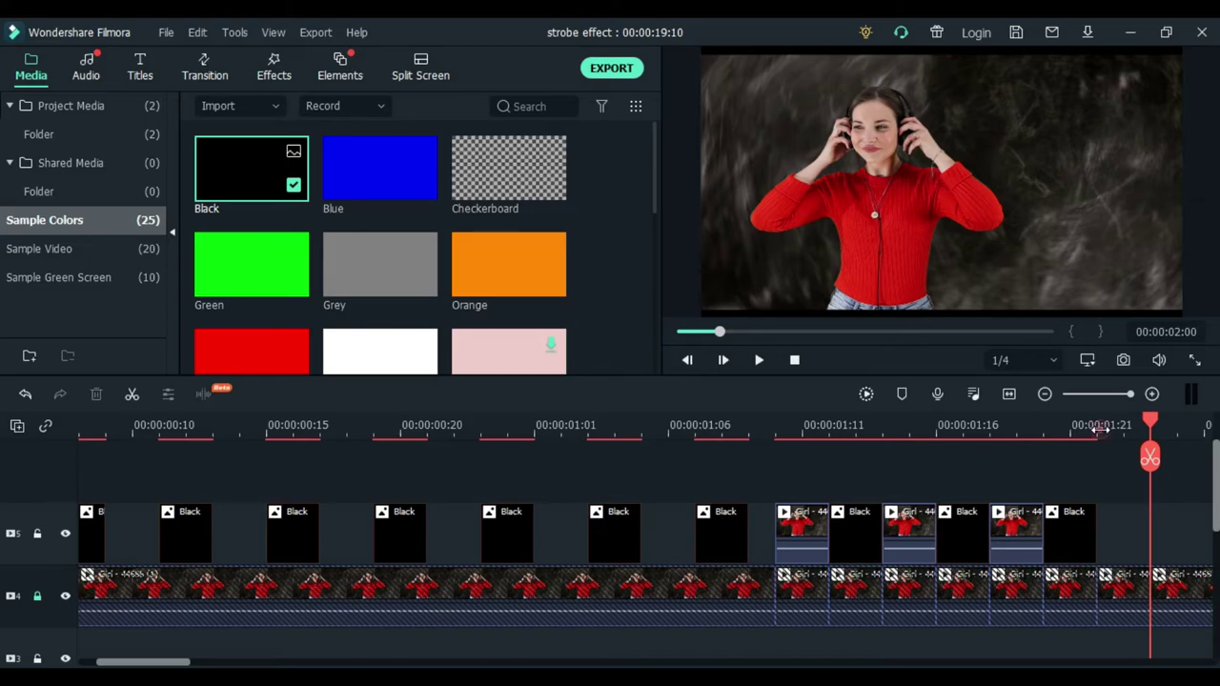
{"action": "right_click", "coordinate": [1117, 554]}
{"action": "left_click", "coordinate": [1048, 101]}
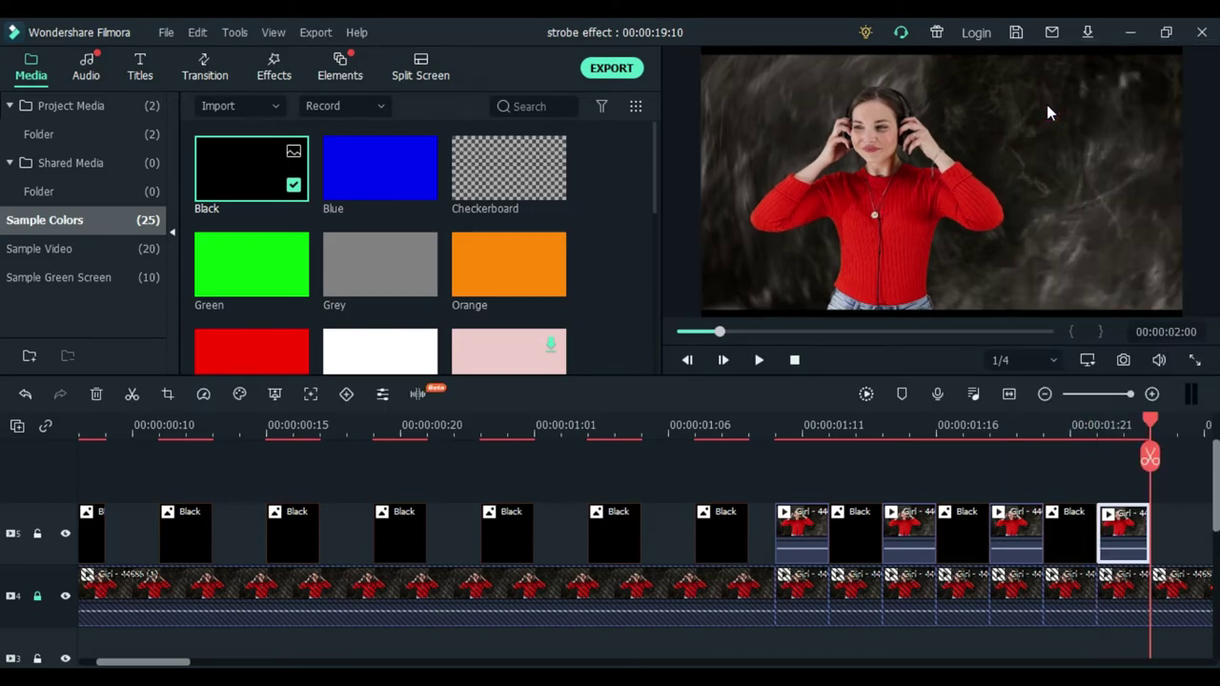
- Flip the Girl piece at 00:00:01:22 on track 5 horizontally in its Transform settings
{"action": "double_click", "coordinate": [1125, 534]}
{"action": "left_click", "coordinate": [202, 190]}
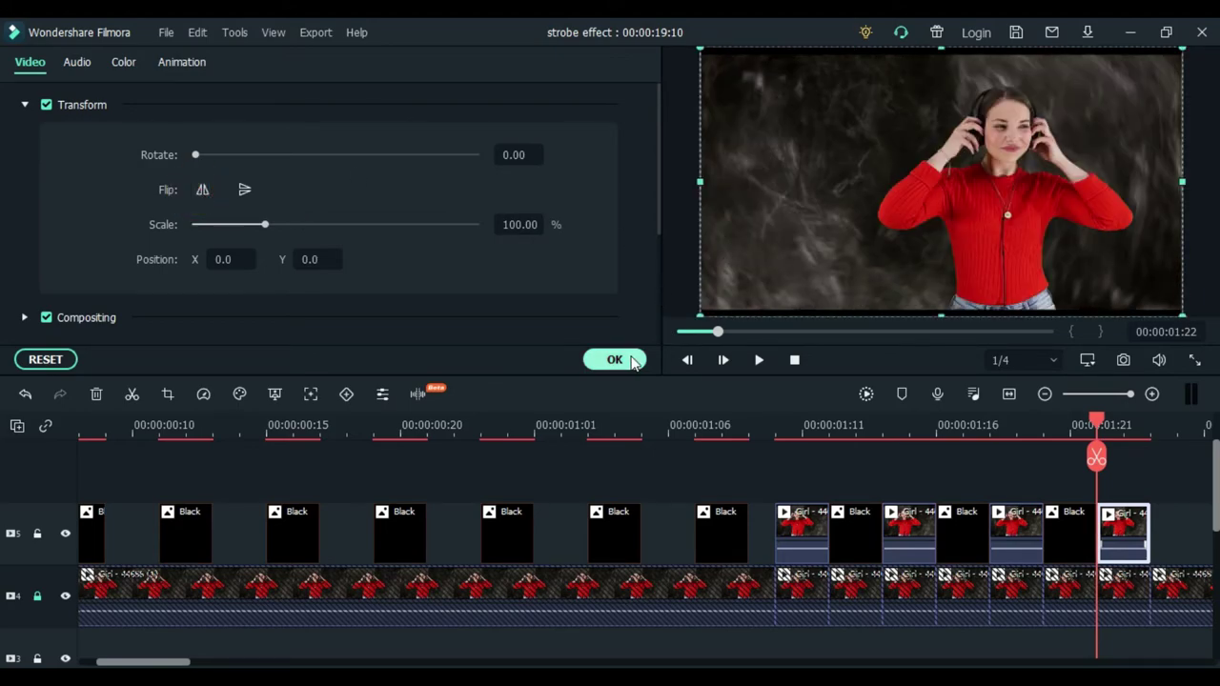
{"action": "left_click", "coordinate": [615, 359]}
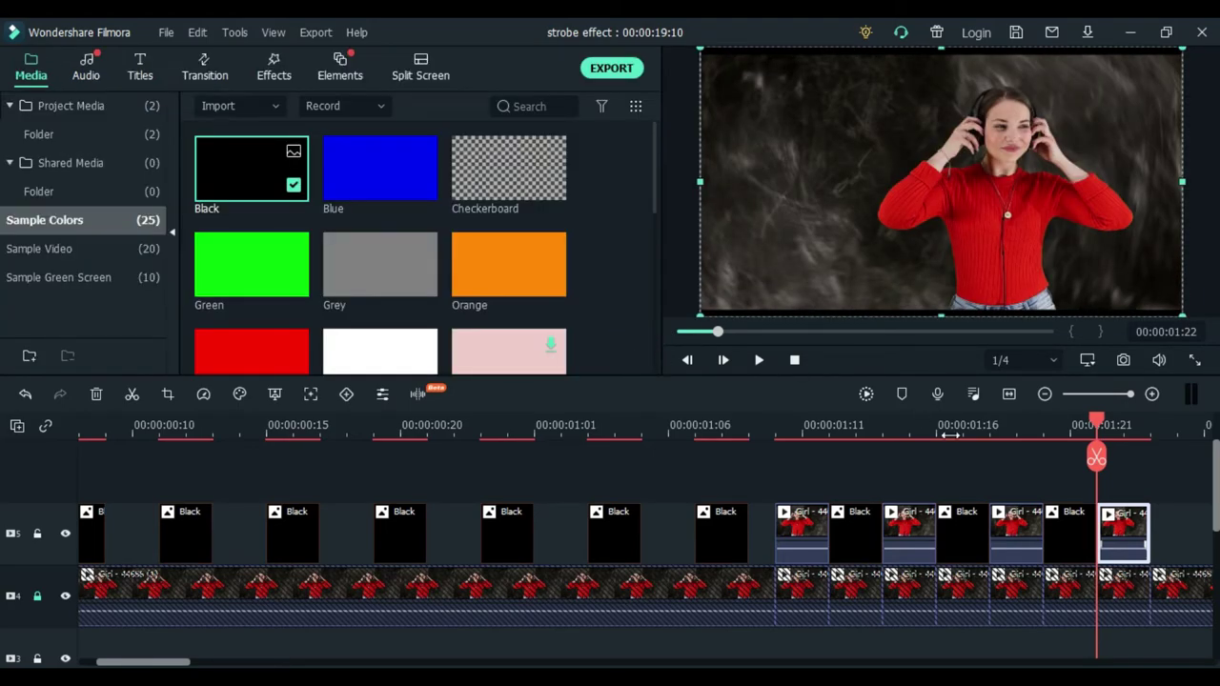
- Copy the last short Black clip and paste it on track 5 at 00:00:02:00, after the last flipped Girl piece
{"action": "left_click", "coordinate": [1066, 517]}
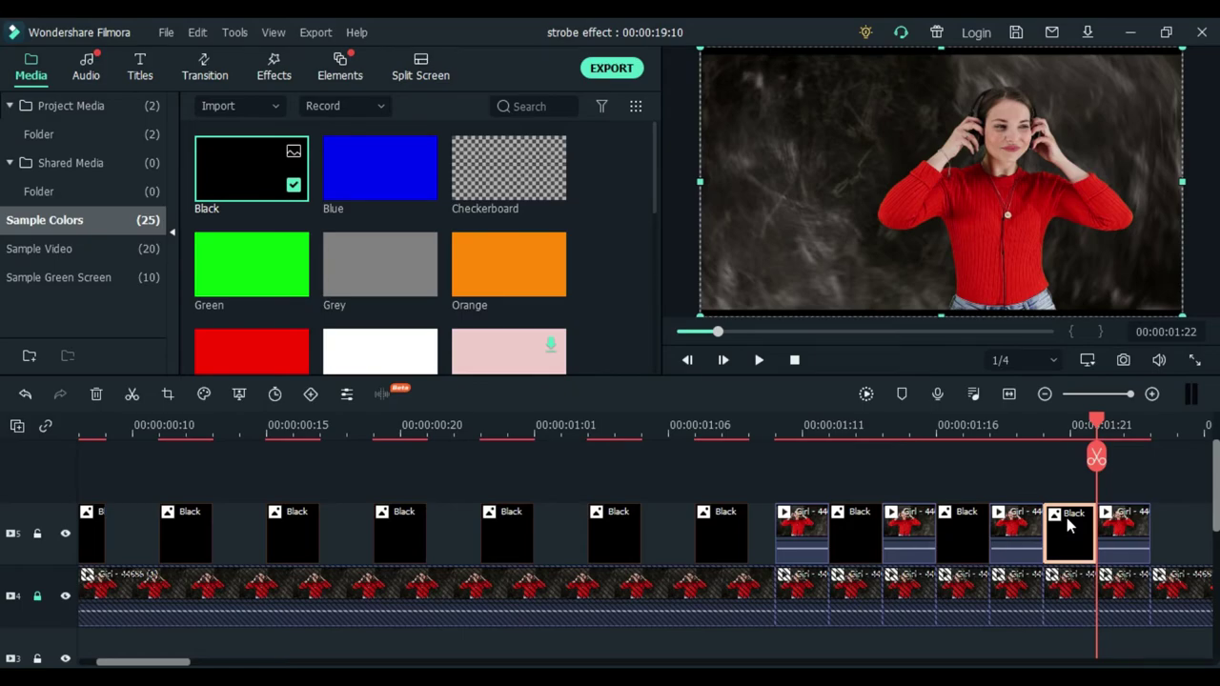
{"action": "right_click", "coordinate": [1067, 518]}
{"action": "left_click", "coordinate": [622, 93]}
{"action": "left_click", "coordinate": [1151, 436]}
{"action": "right_click", "coordinate": [1181, 538]}
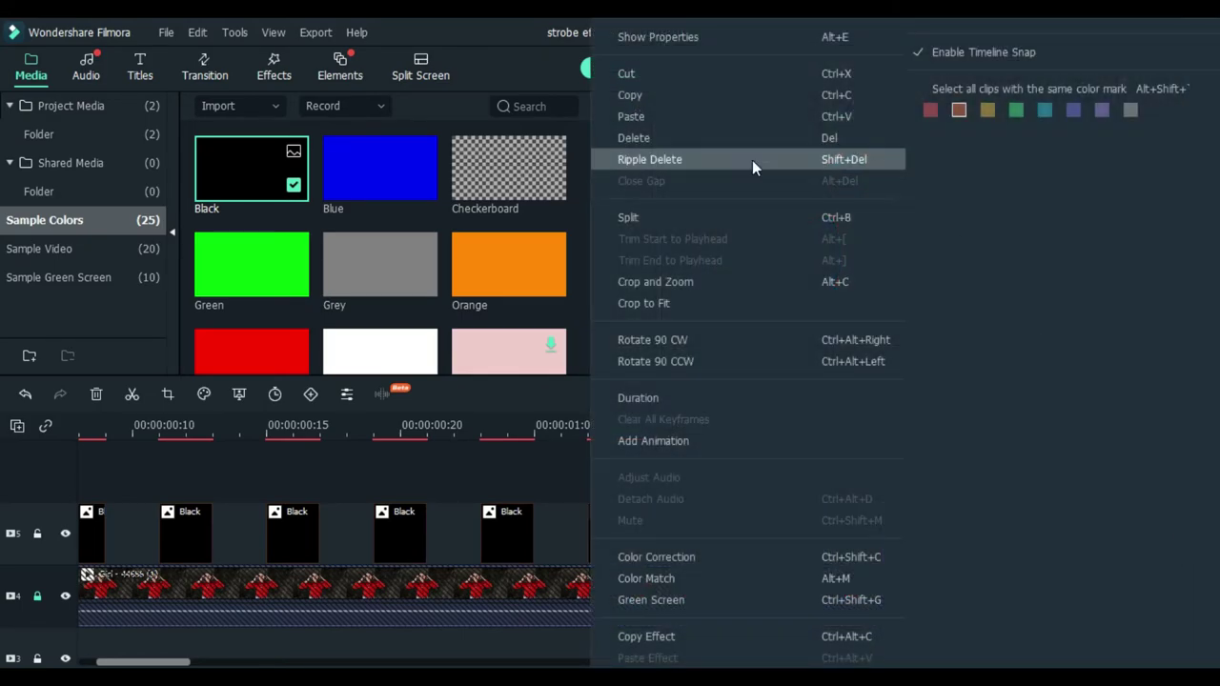
{"action": "left_click", "coordinate": [671, 118]}
- Copy the alternating run from the first to the last flipped Girl piece on track 5 and paste it at 00:00:02:02
{"action": "left_click_drag", "start_coordinate": [1100, 489], "coordinate": [744, 514]}
{"action": "right_click", "coordinate": [744, 514]}
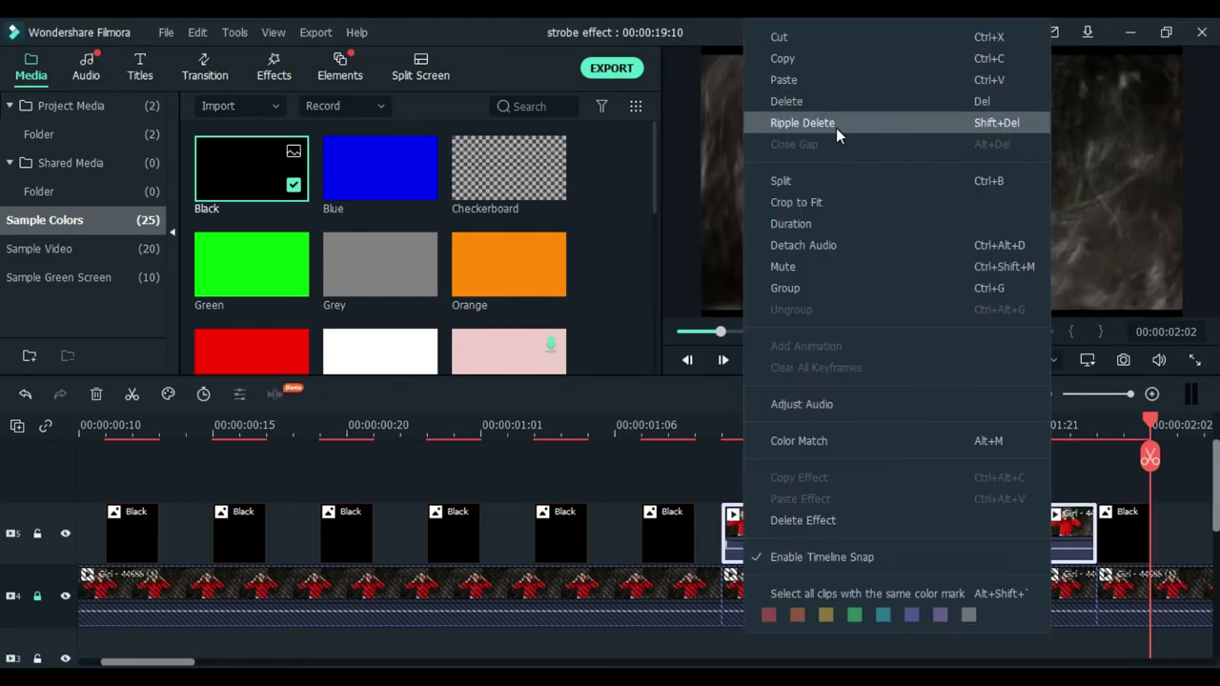
{"action": "left_click", "coordinate": [804, 61]}
{"action": "right_click", "coordinate": [1171, 484]}
{"action": "left_click", "coordinate": [952, 79]}
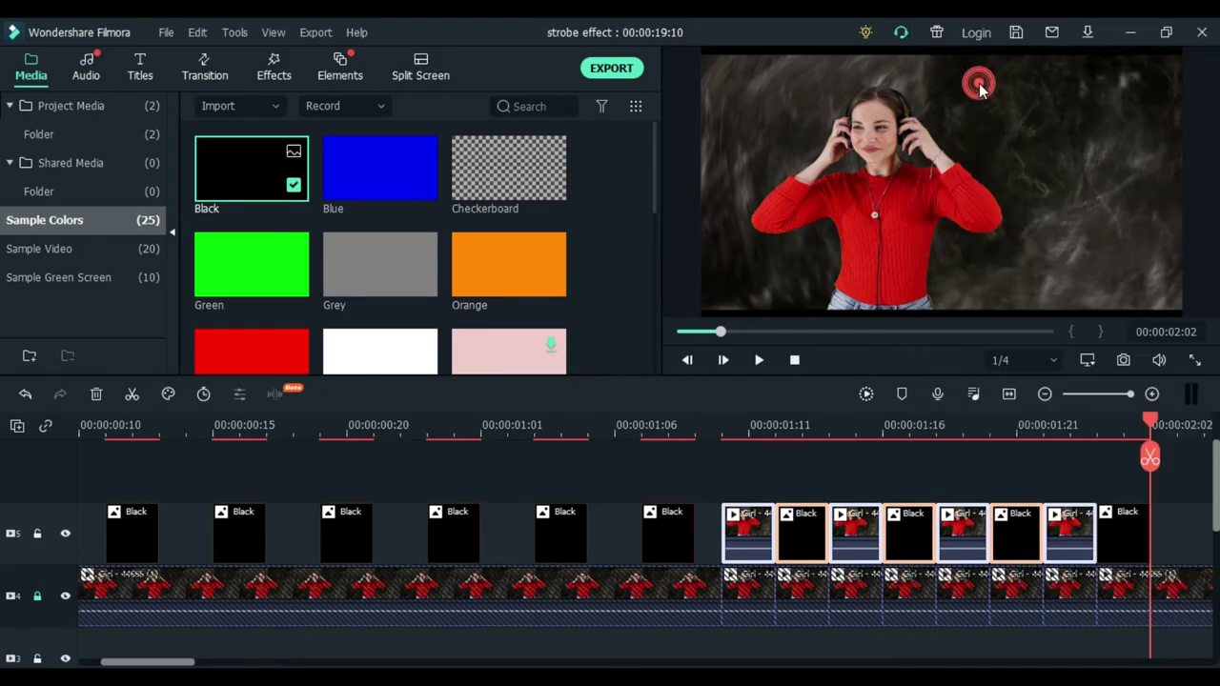
- Preview the strobe effect full screen and review the sequence of Black and Girl clips on the timeline
{"action": "left_click", "coordinate": [1196, 360]}
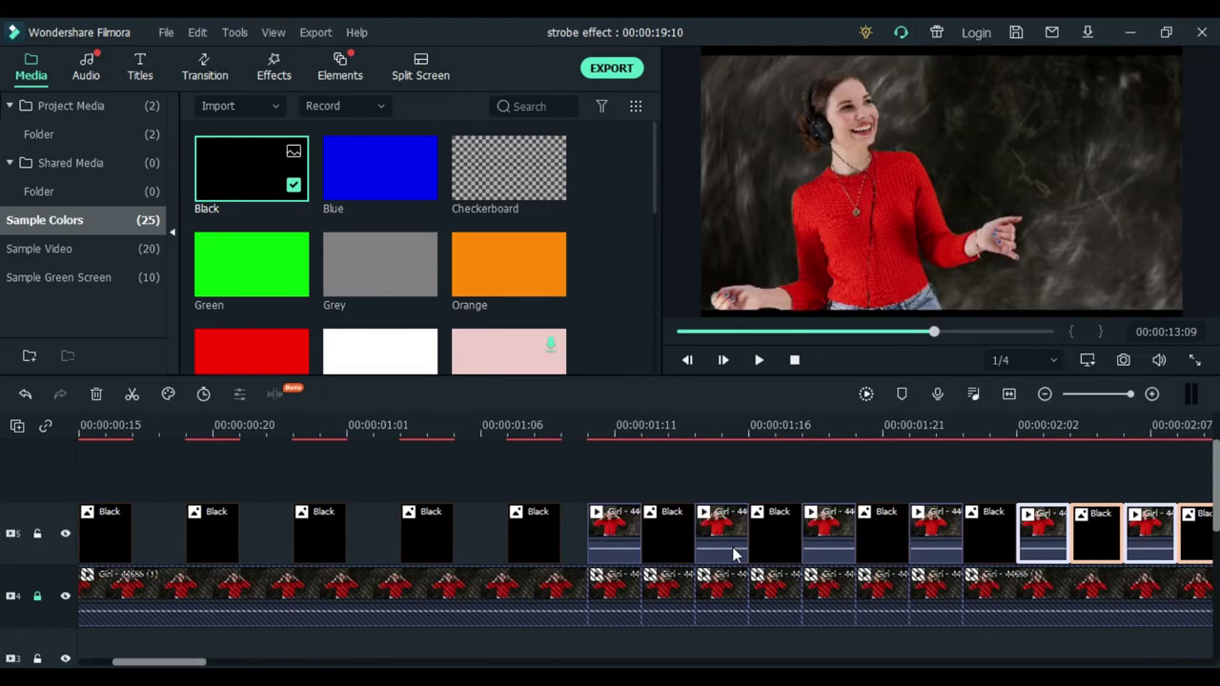
{"action": "mouse_move", "coordinate": [886, 432]}
{"action": "left_mouse_down"}
{"action": "mouse_move", "coordinate": [645, 425]}
{"action": "mouse_move", "coordinate": [531, 403]}
{"action": "mouse_move", "coordinate": [375, 419]}
{"action": "mouse_move", "coordinate": [457, 415]}
{"action": "left_mouse_up"}
{"action": "left_click", "coordinate": [618, 416]}
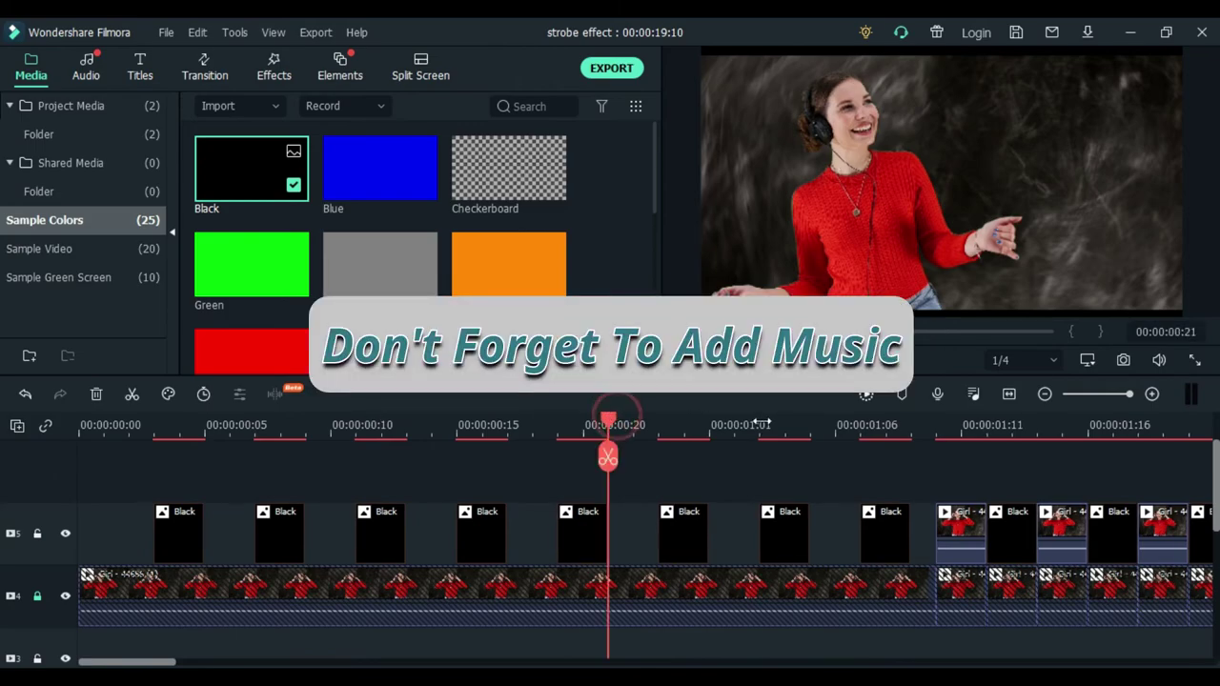
{"action": "left_click_drag", "start_coordinate": [799, 421], "coordinate": [542, 418]}
{"action": "left_click_drag", "start_coordinate": [724, 414], "coordinate": [714, 412]}
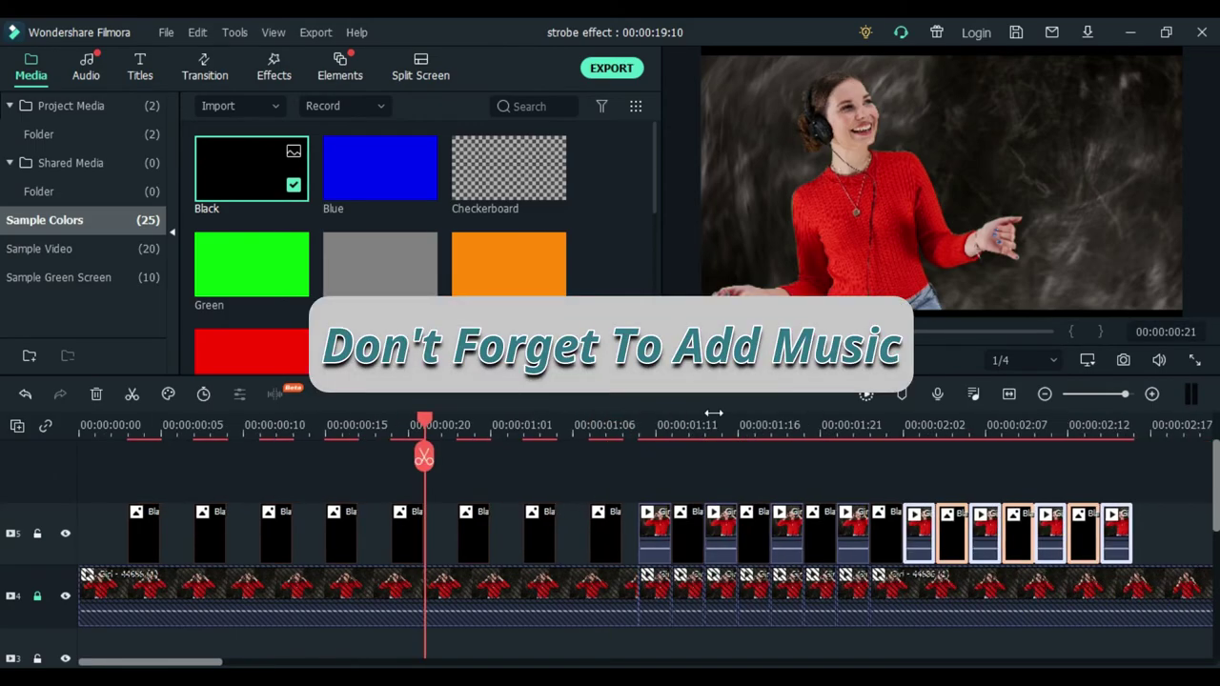